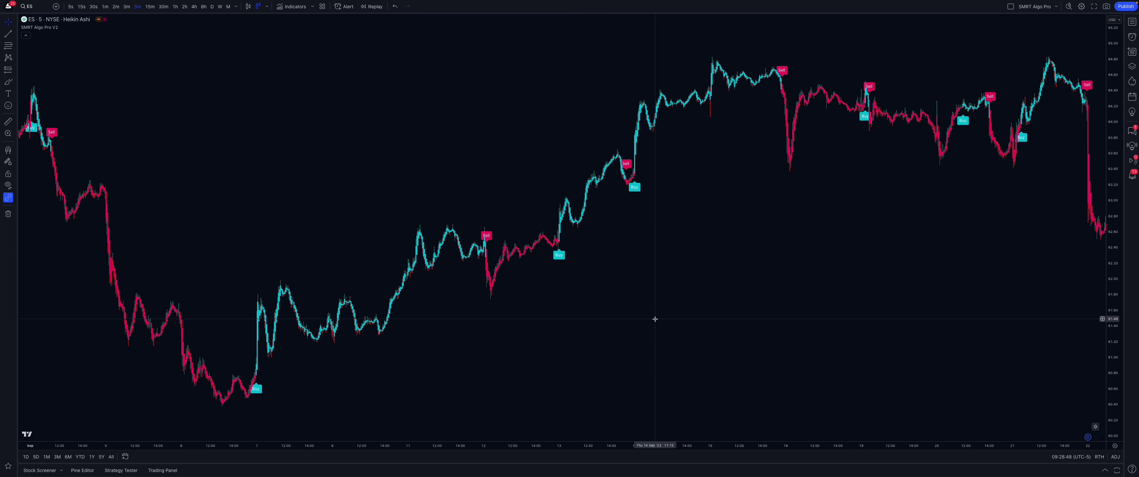
# Review the input settings of the SMRT Algo Pro V2 indicator and close them without changing anything.
pyautogui.doubleClick(42, 27)
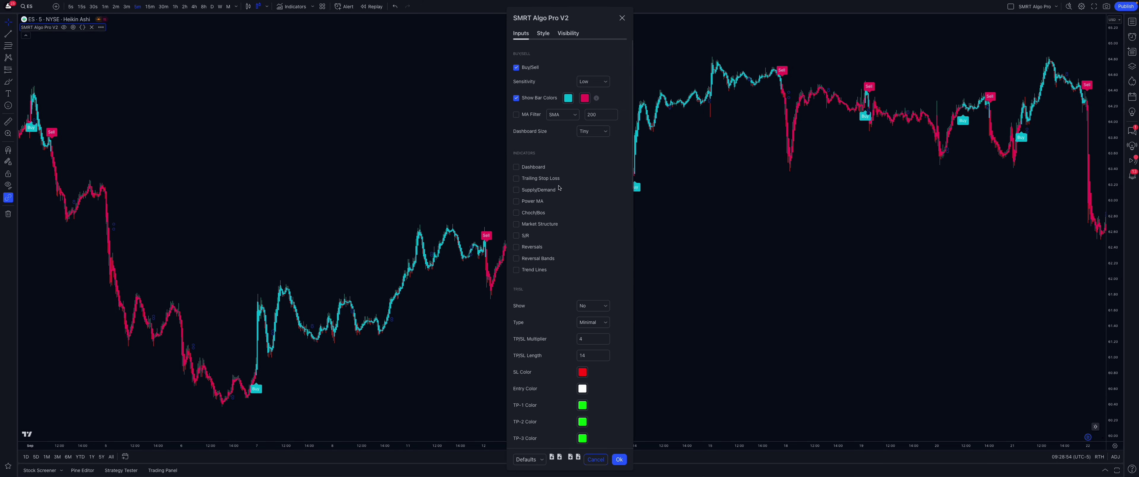
pyautogui.press('Escape')
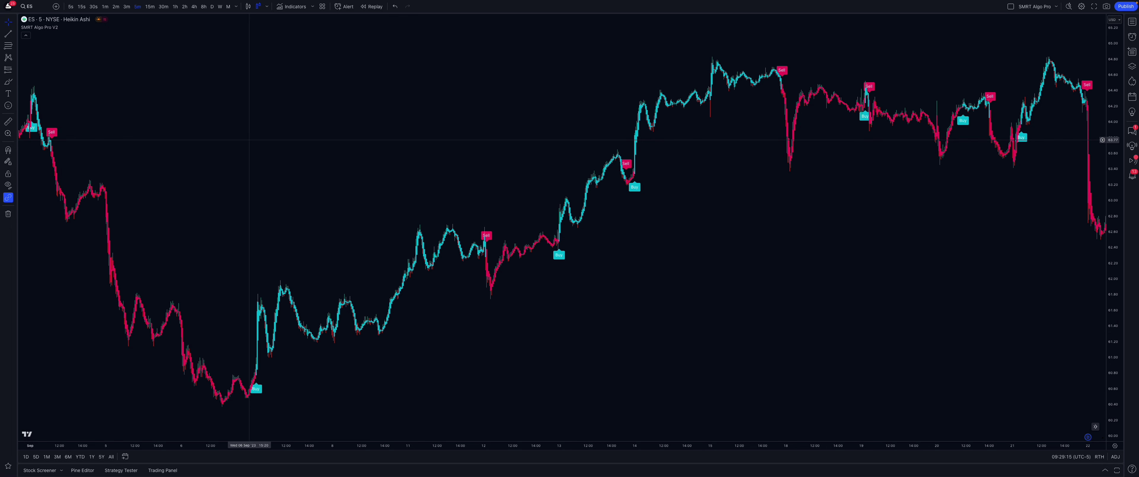
pyautogui.scroll(-1, 249, 140)
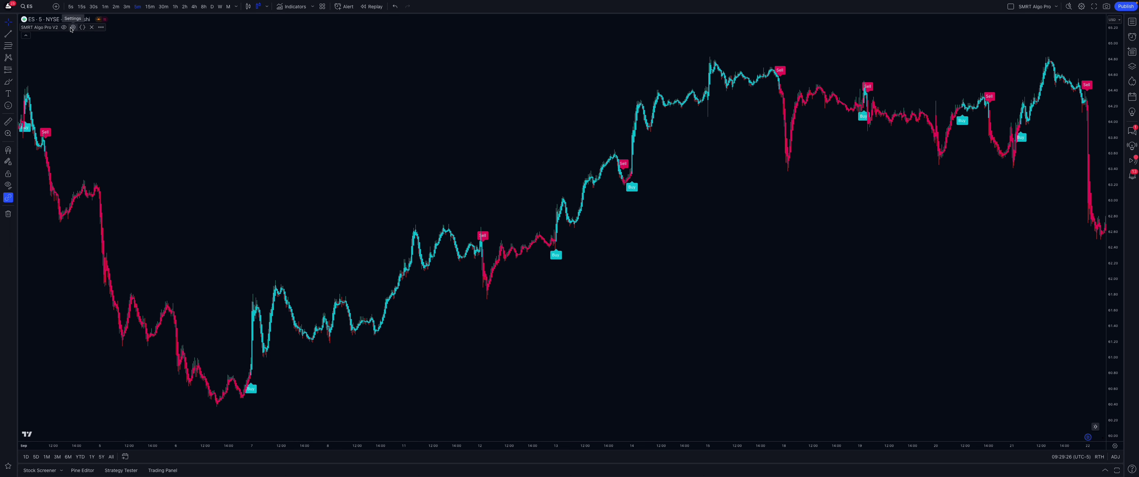
# Enable the MA Filter with SMA and length 200 in the SMRT Algo Pro V2 indicator settings.
pyautogui.click(73, 28)
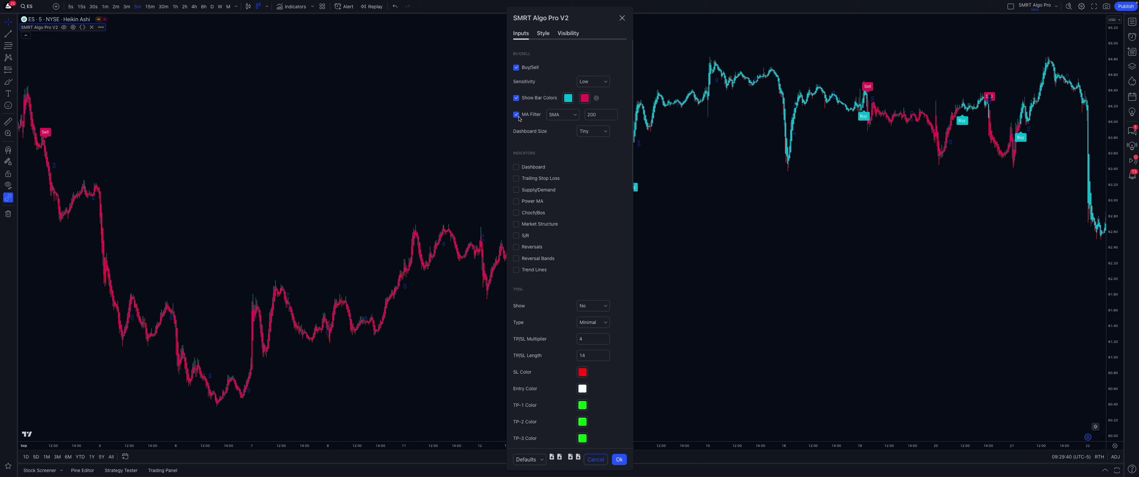
pyautogui.click(555, 116)
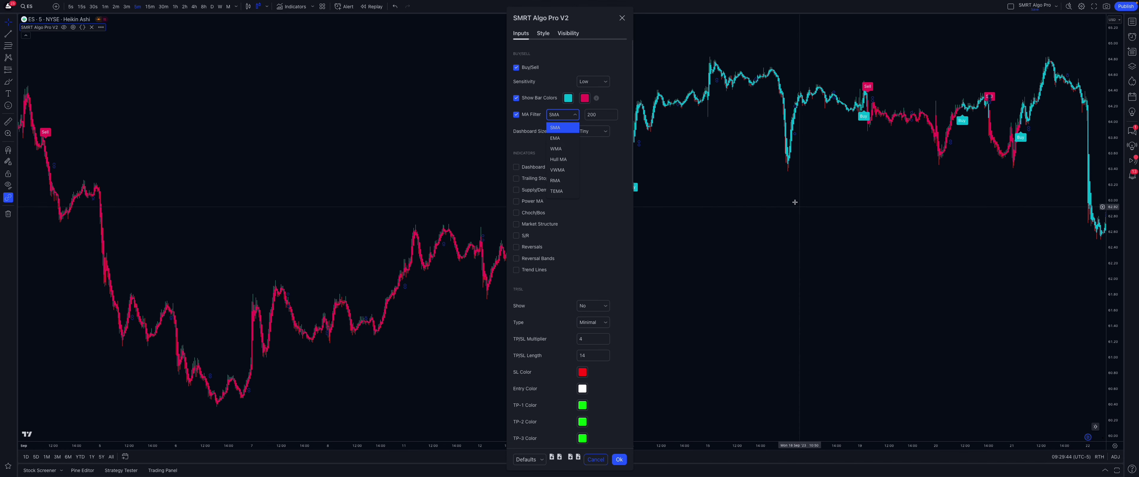
pyautogui.moveTo(800, 206); pyautogui.dragTo(691, 188)
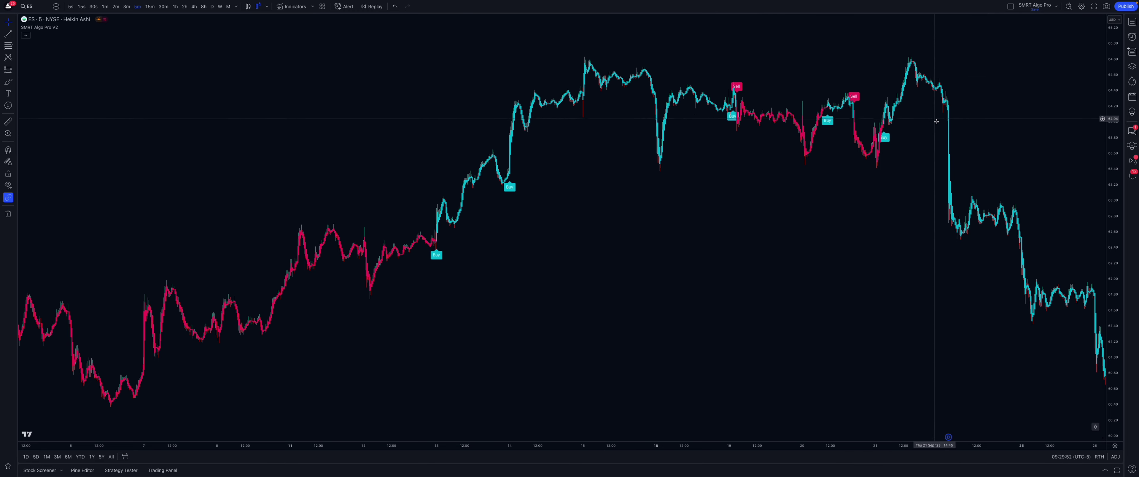
pyautogui.moveTo(904, 187); pyautogui.dragTo(895, 184)
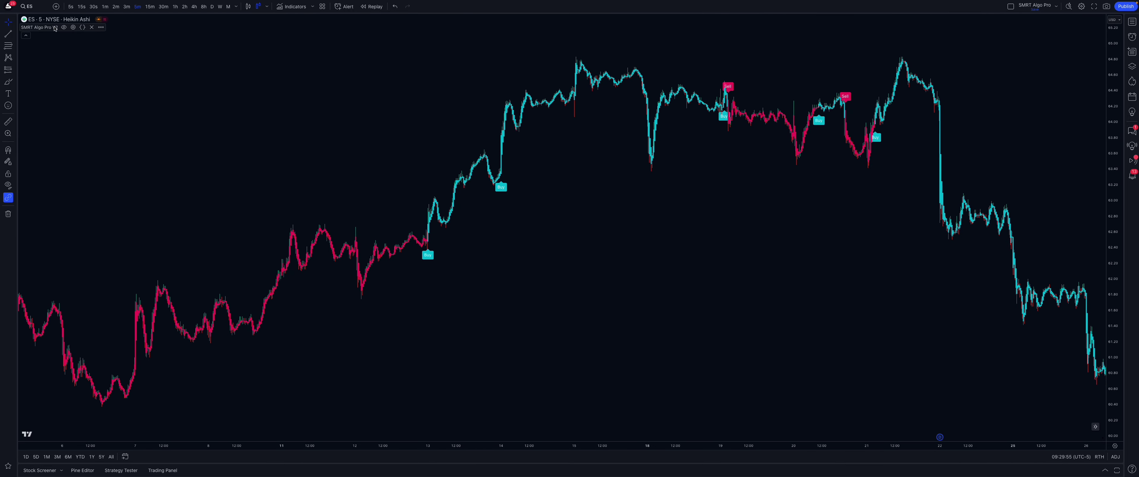
# Switch the MA Filter type of the SMRT Algo Pro V2 indicator to EMA.
pyautogui.click(73, 27)
pyautogui.click(565, 115)
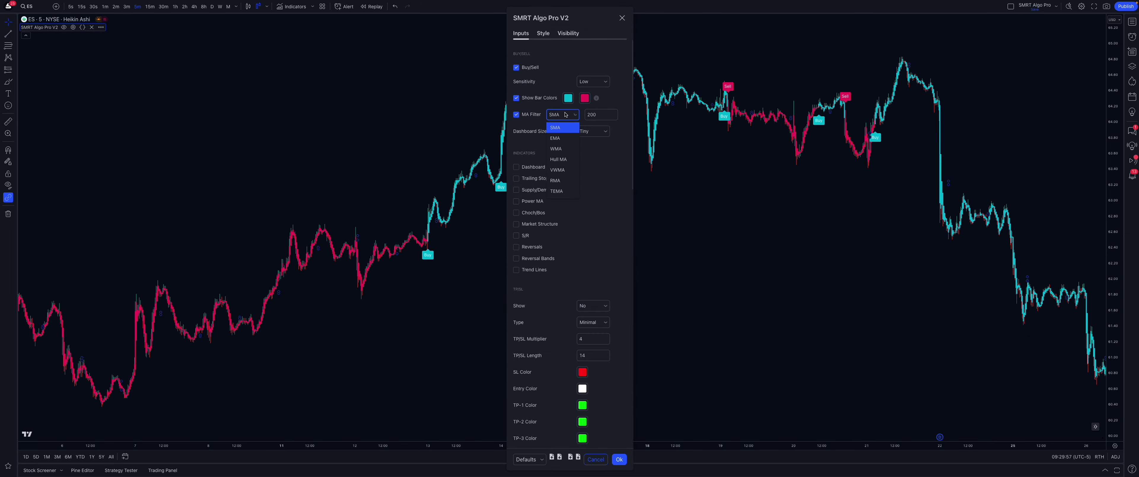
pyautogui.click(572, 137)
pyautogui.click(922, 179)
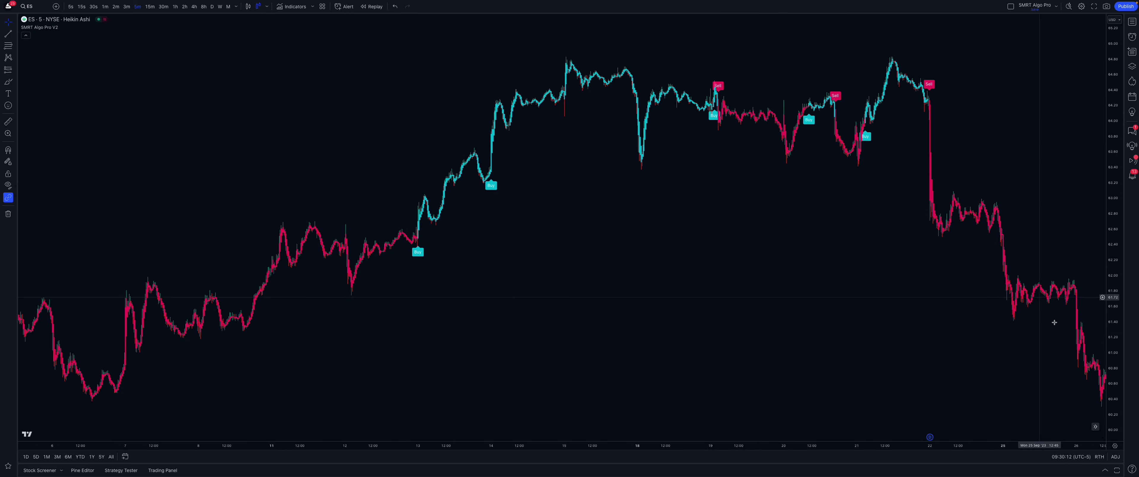
# Place a Long Position on the chart just above the 25 August Buy signal, before the sharp rally.
pyautogui.hscroll(-15, 503, 234)
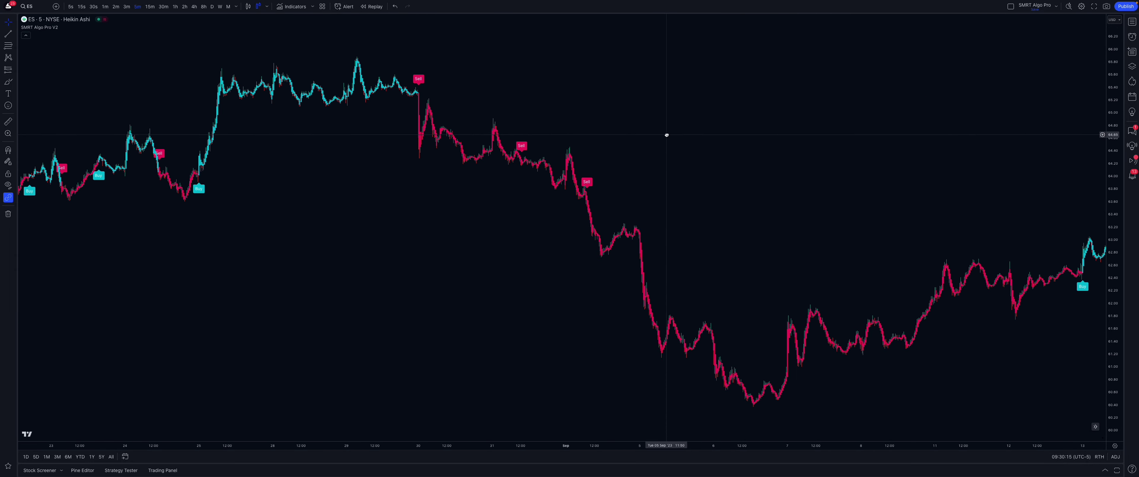
pyautogui.moveTo(656, 125); pyautogui.dragTo(396, 175)
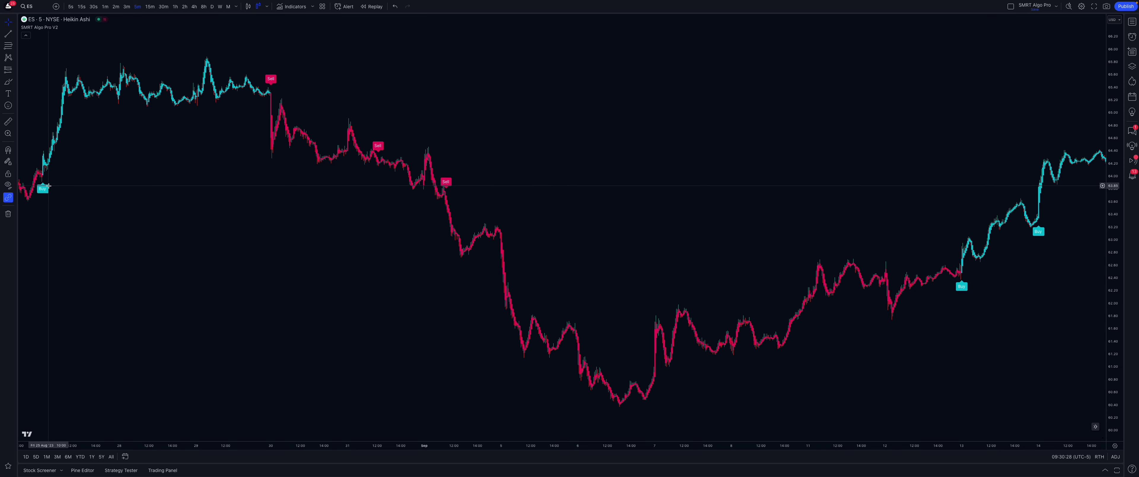
pyautogui.click(15, 71)
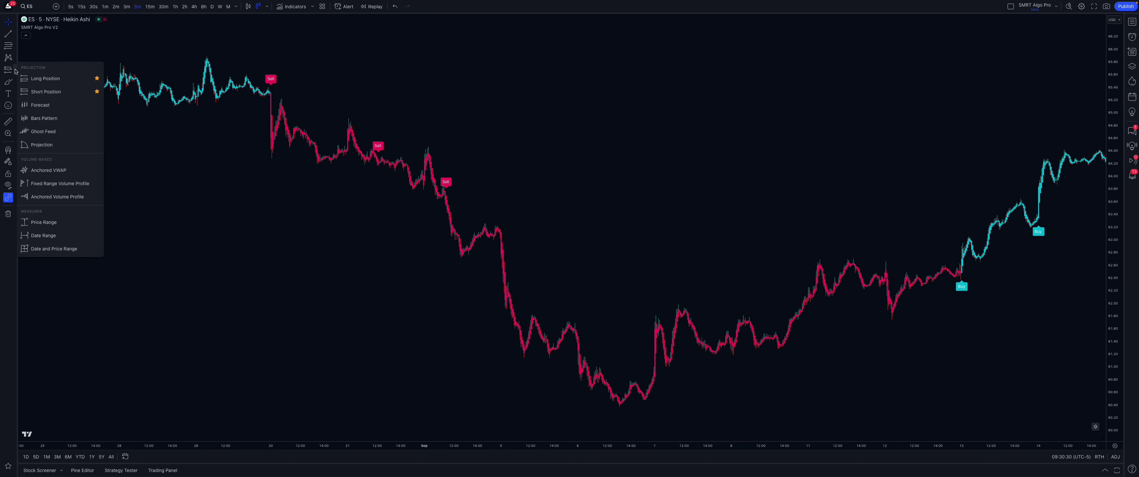
pyautogui.click(45, 78)
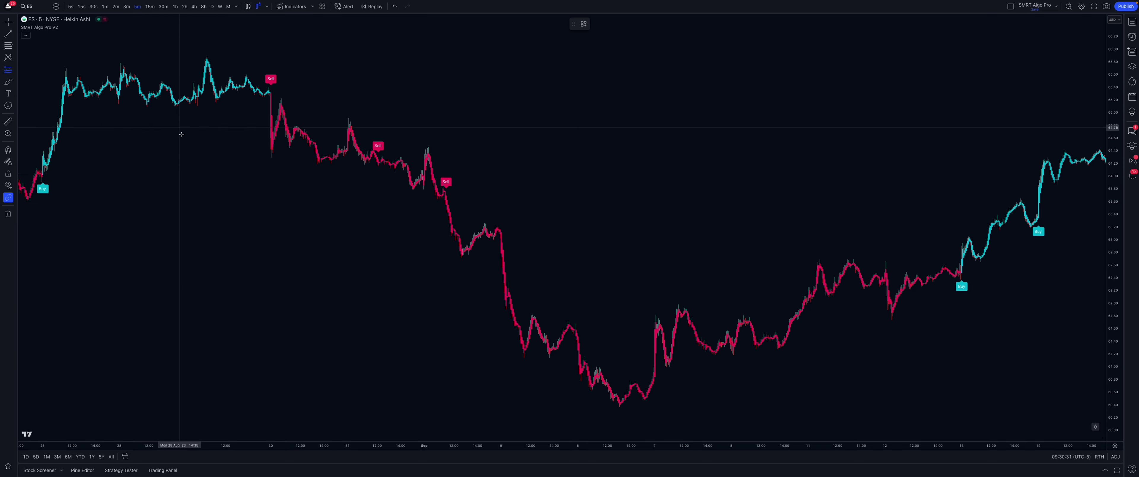
pyautogui.click(44, 165)
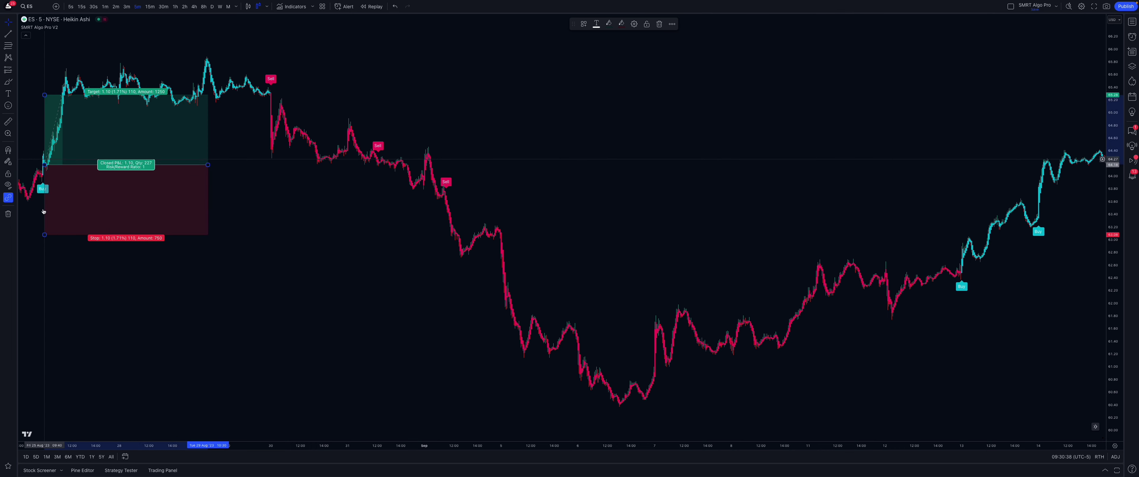
# Tighten the long position's stop to the swing low just below the Buy signal.
pyautogui.click(115, 239)
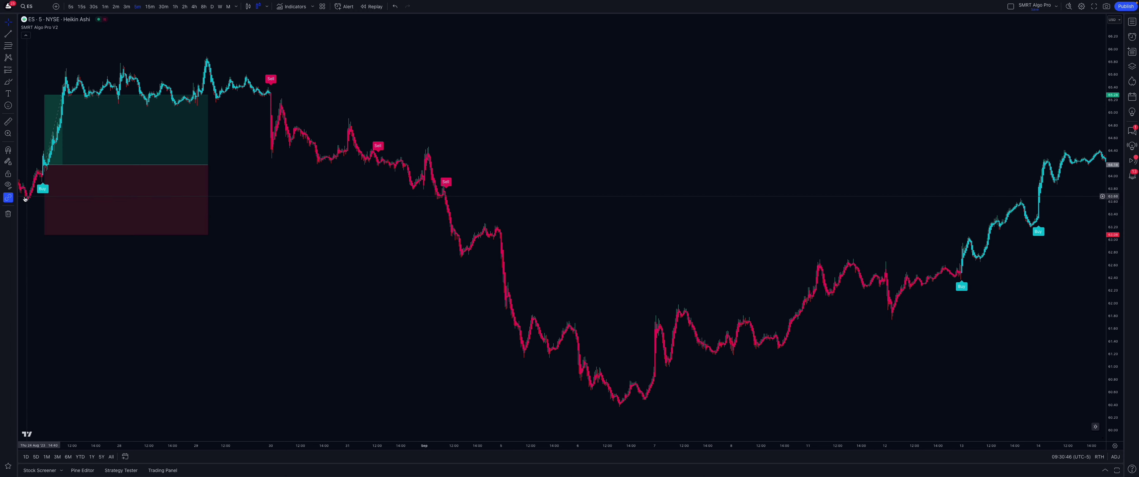
pyautogui.moveTo(43, 234); pyautogui.dragTo(25, 199)
pyautogui.click(69, 241)
# Sketch a V-shaped price swing below the long position with the Brush, marking its main low and the higher low after it.
pyautogui.click(8, 82)
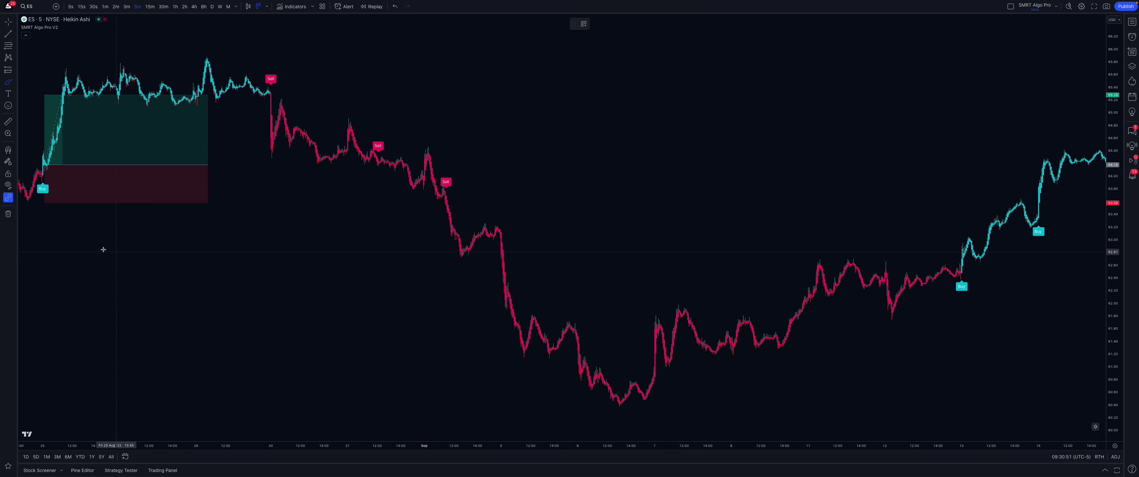
pyautogui.moveTo(92, 239)
pyautogui.mouseDown()
pyautogui.moveTo(111, 276)
pyautogui.moveTo(164, 214)
pyautogui.mouseUp()
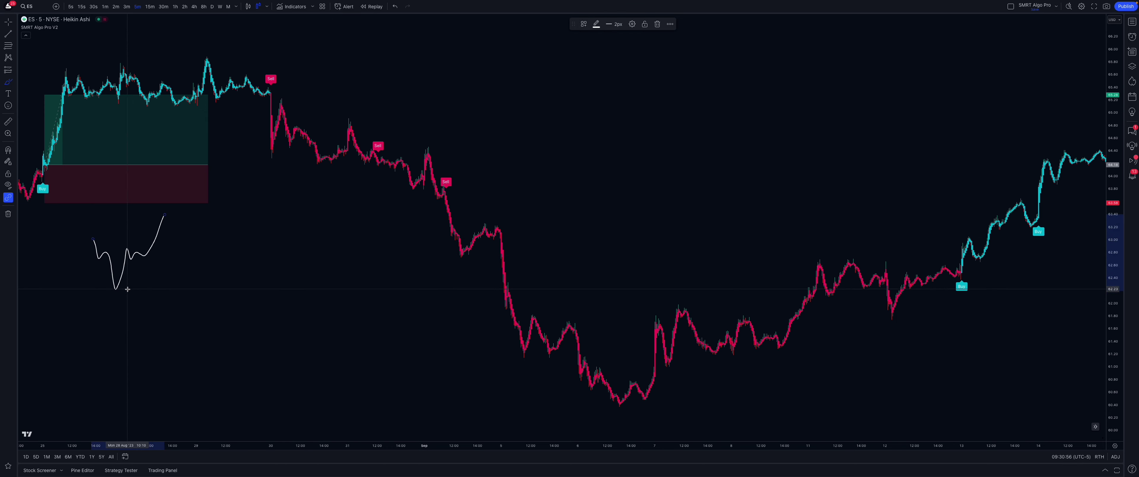
pyautogui.moveTo(128, 287)
pyautogui.mouseDown()
pyautogui.moveTo(106, 295)
pyautogui.moveTo(127, 284)
pyautogui.mouseUp()
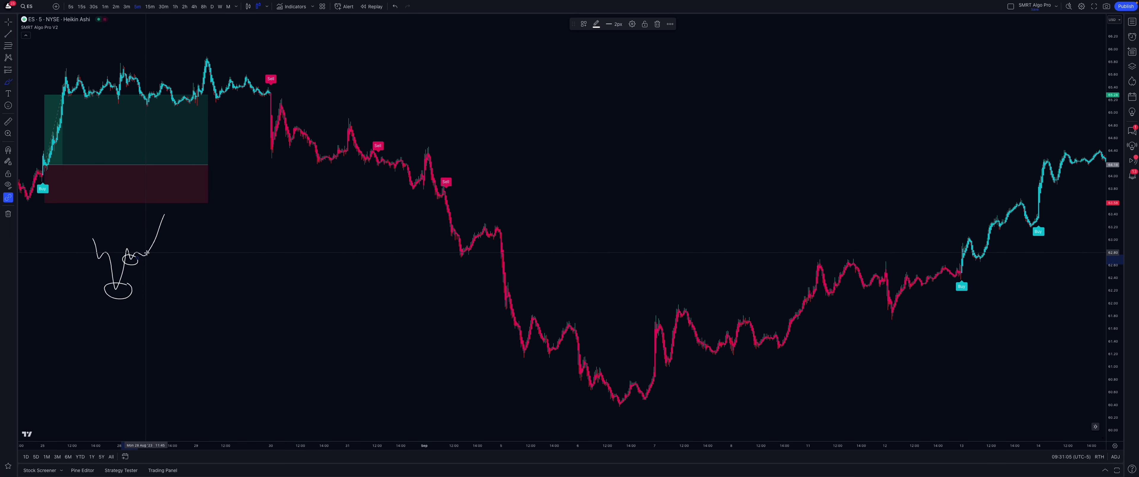
pyautogui.moveTo(135, 253); pyautogui.dragTo(156, 247)
pyautogui.hotkey('ctrl', 'z')
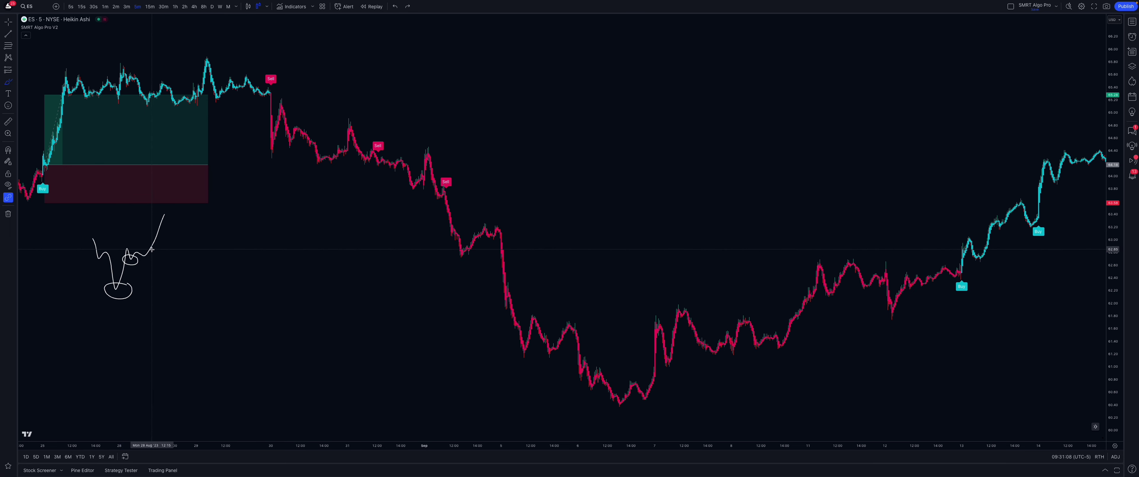
pyautogui.moveTo(151, 251)
pyautogui.mouseDown()
pyautogui.moveTo(153, 275)
pyautogui.moveTo(135, 285)
pyautogui.moveTo(100, 297)
pyautogui.moveTo(96, 284)
pyautogui.mouseUp()
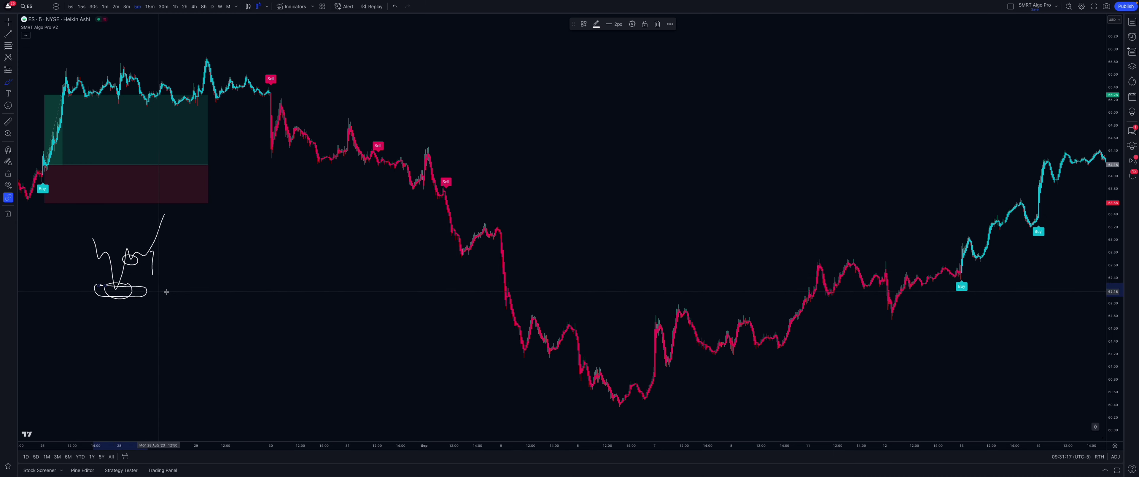
# Undo all the brush strokes below the long position.
pyautogui.hotkey('ctrl', 'z')
pyautogui.hotkey('ctrl', 'z')
pyautogui.hotkey('ctrl', 'z')
pyautogui.hotkey('ctrl', 'z')
pyautogui.hotkey('ctrl', 'z')
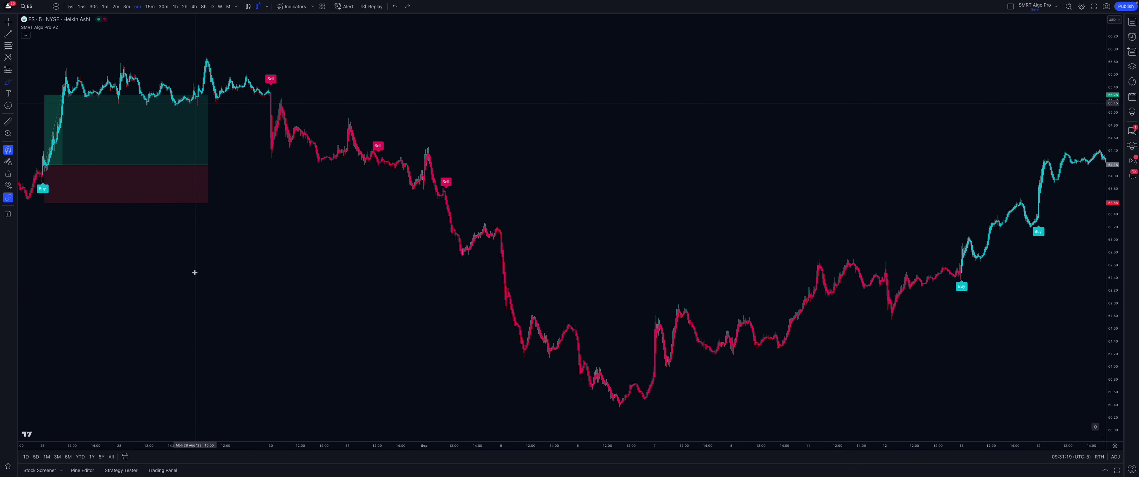
# Lower the long position's target to about a 1:1 risk/reward ratio and shorten its time span to about a quarter.
pyautogui.click(8, 22)
pyautogui.click(173, 145)
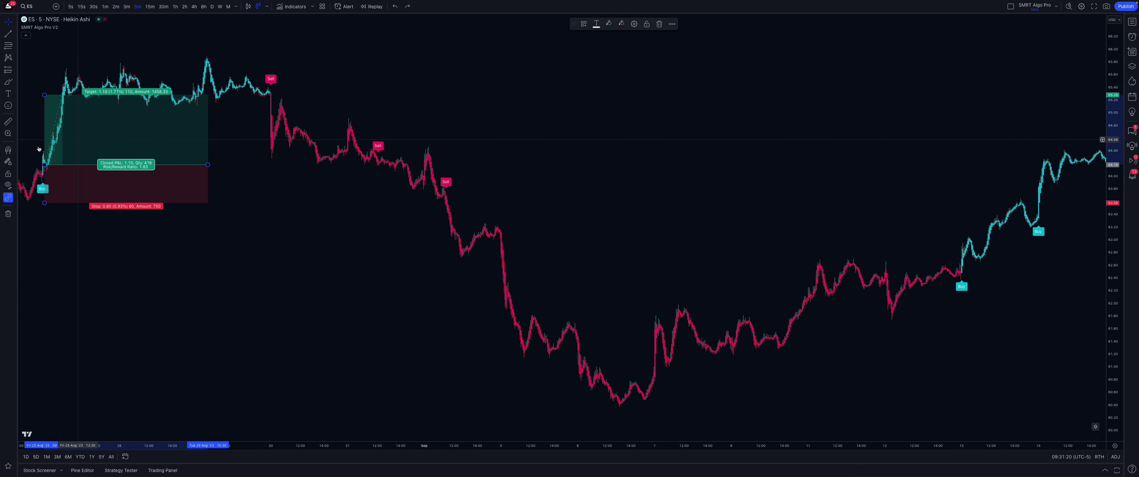
pyautogui.click(38, 122)
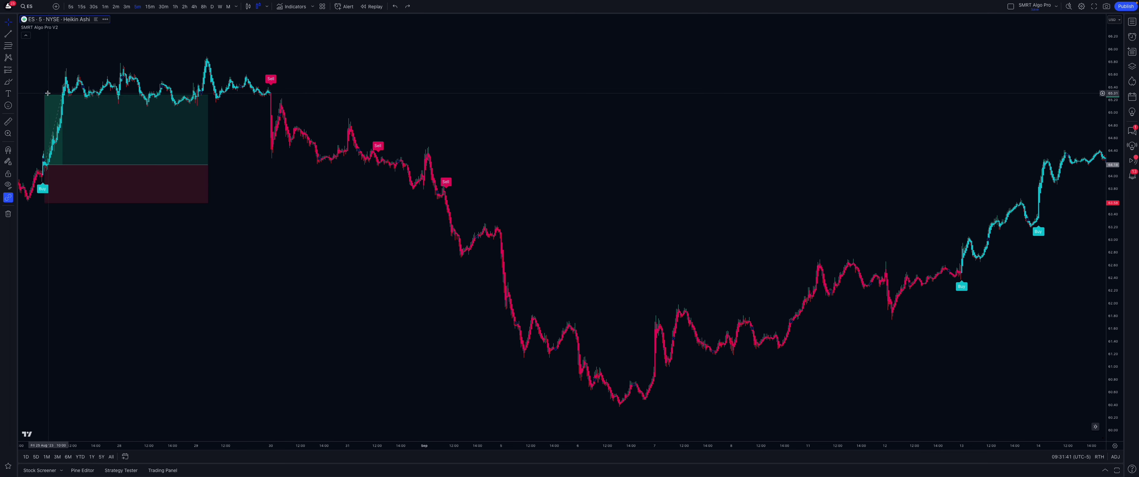
pyautogui.moveTo(45, 95); pyautogui.dragTo(45, 97)
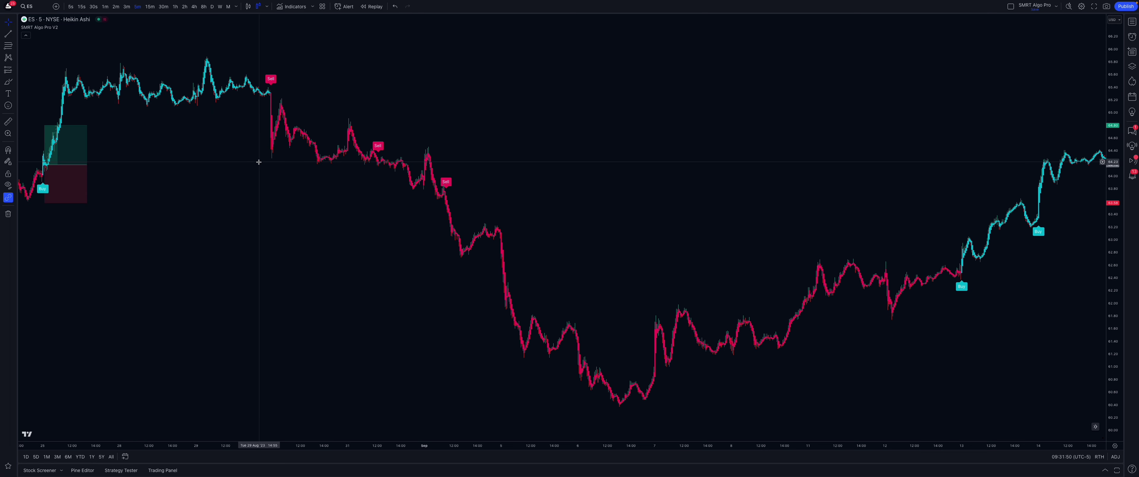
# Try raising the long position's target to about twice the stop distance, and undo it.
pyautogui.moveTo(58, 147)
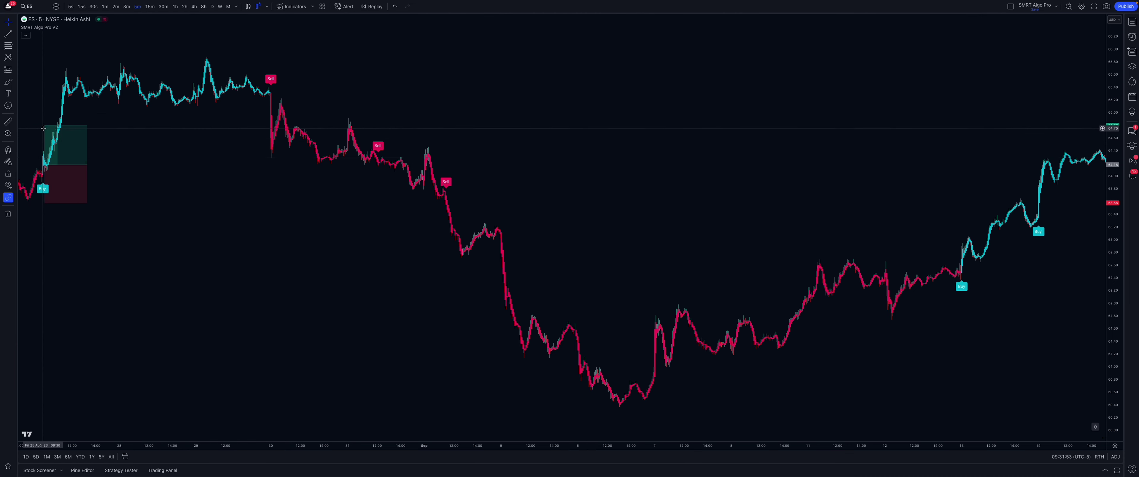
pyautogui.moveTo(44, 125); pyautogui.dragTo(45, 90)
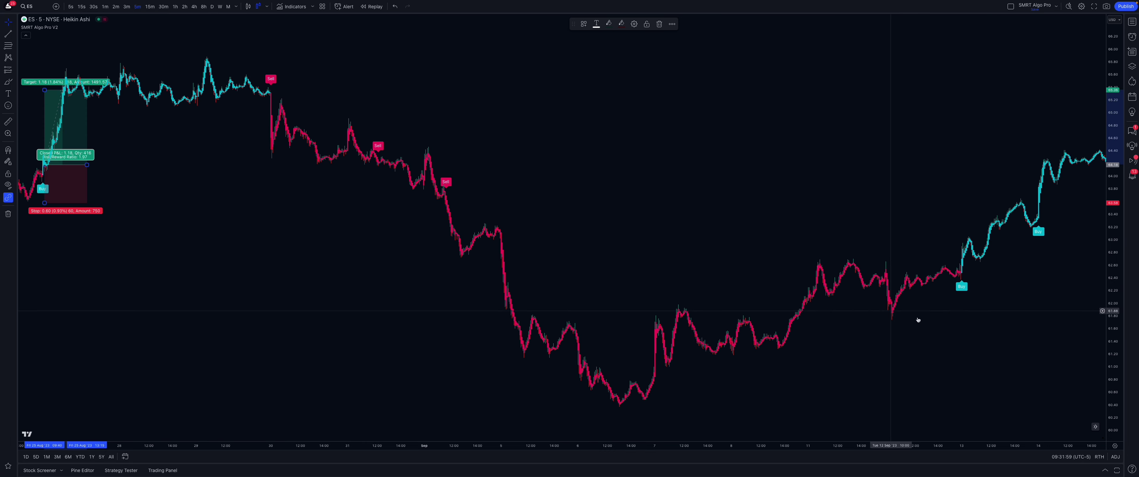
pyautogui.hotkey('ctrl', 'z')
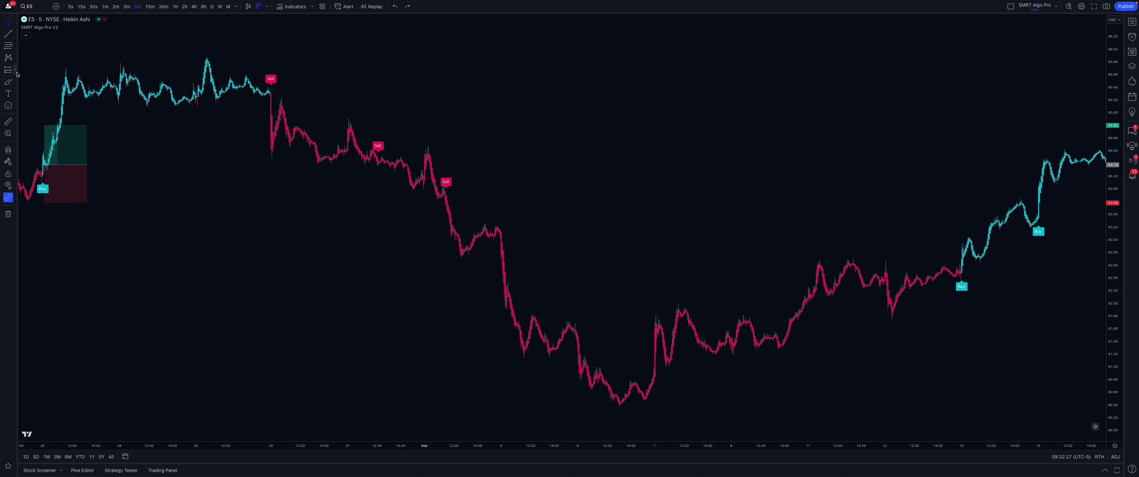
# Place a Short Position at the 30 August Sell signal, with its stop just above the price before the drop.
pyautogui.click(16, 72)
pyautogui.click(49, 87)
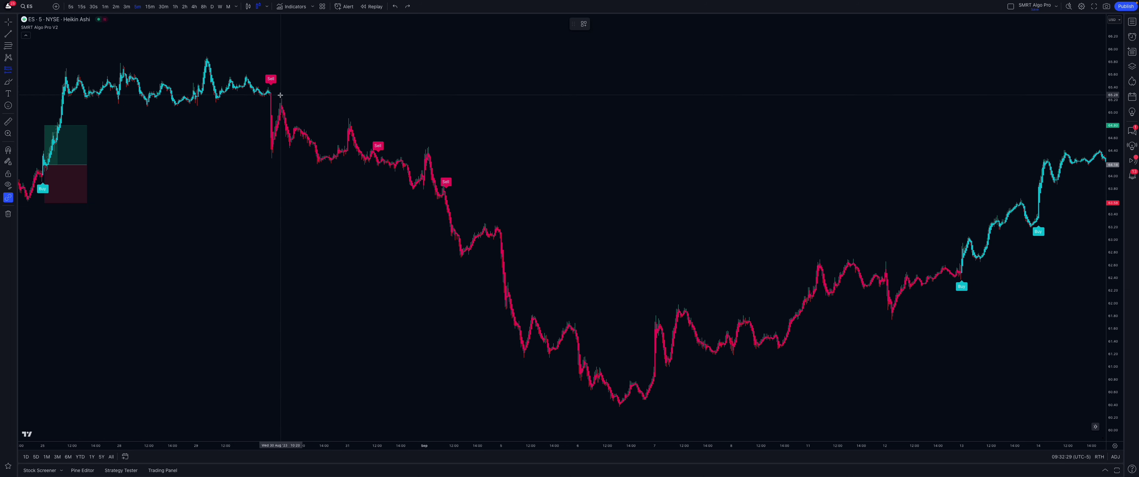
pyautogui.press('ctrl')
pyautogui.keyDown('ctrl'); pyautogui.click(272, 114); pyautogui.keyUp('ctrl')
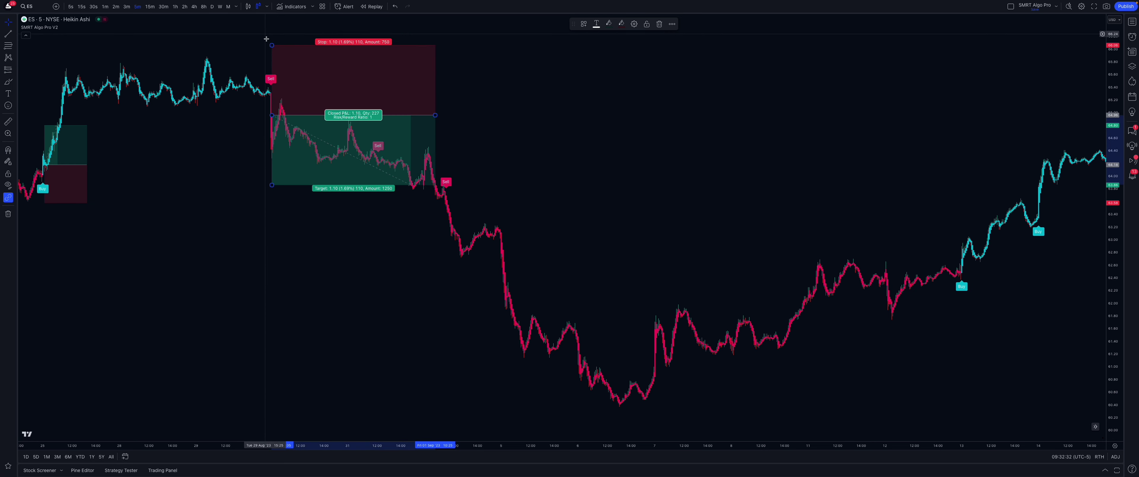
pyautogui.moveTo(272, 44); pyautogui.dragTo(272, 83)
pyautogui.click(284, 72)
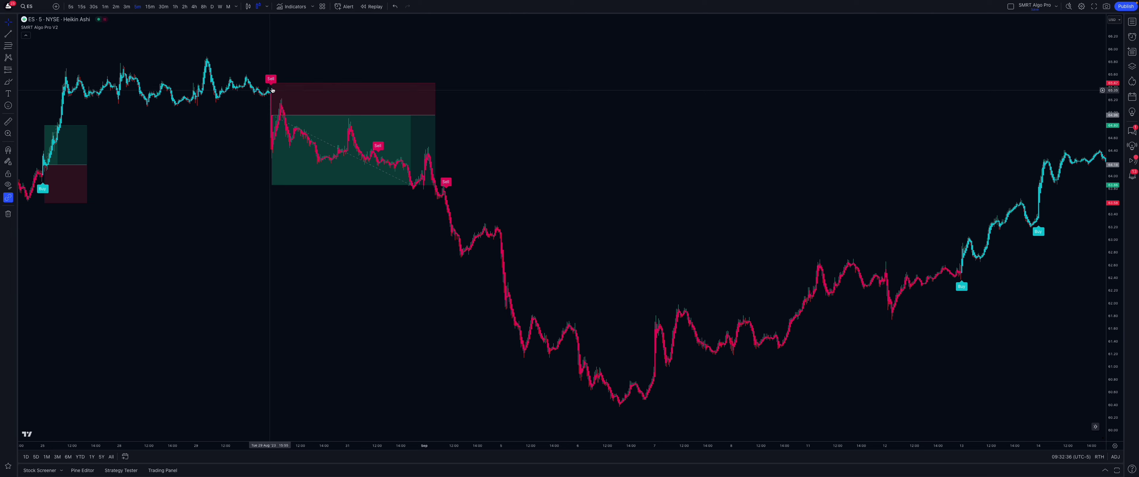
# Bring the first short position's target to about a 1:1 risk/reward ratio and shorten its time span to the first few swings.
pyautogui.click(271, 184)
pyautogui.moveTo(271, 184); pyautogui.dragTo(271, 147)
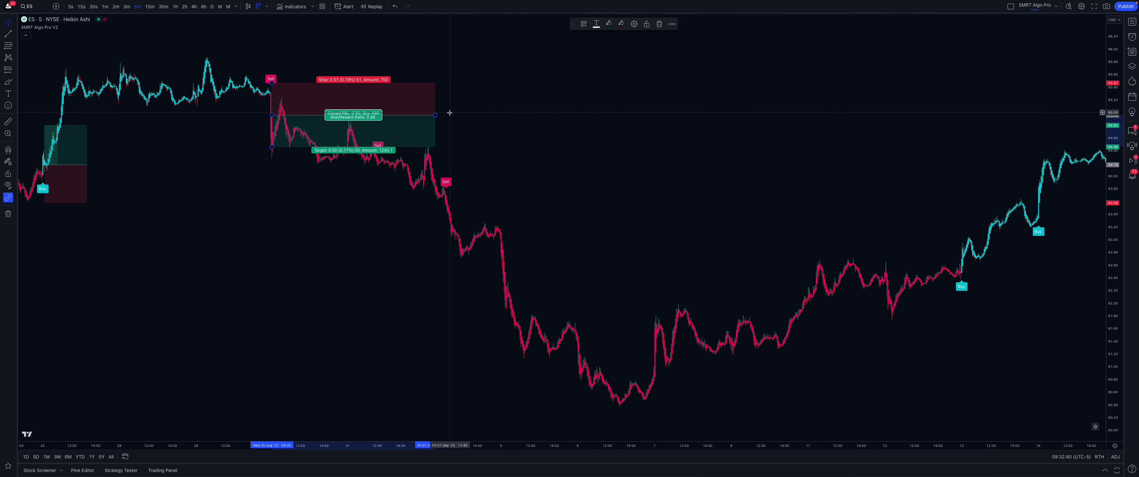
pyautogui.moveTo(435, 115); pyautogui.dragTo(306, 115)
pyautogui.click(520, 115)
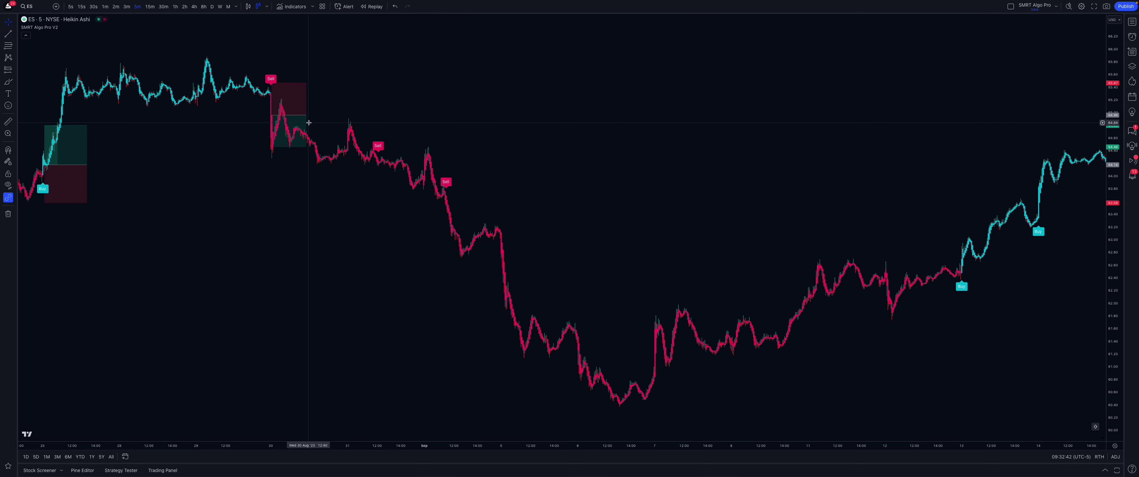
# Place a second Short Position at the 31 August Sell signal, with stop and target each 0.28 from entry.
pyautogui.click(8, 70)
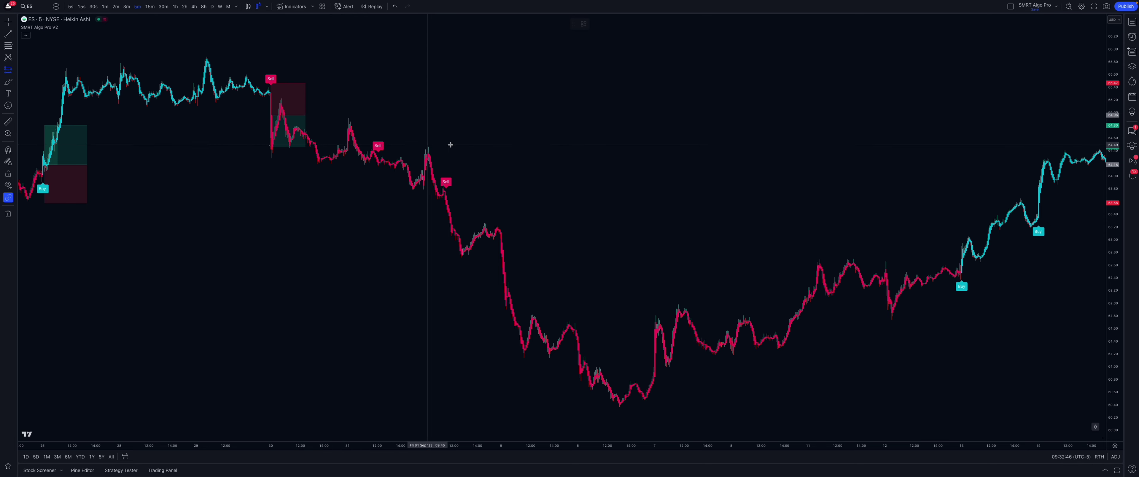
pyautogui.click(379, 160)
pyautogui.moveTo(379, 89); pyautogui.dragTo(378, 144)
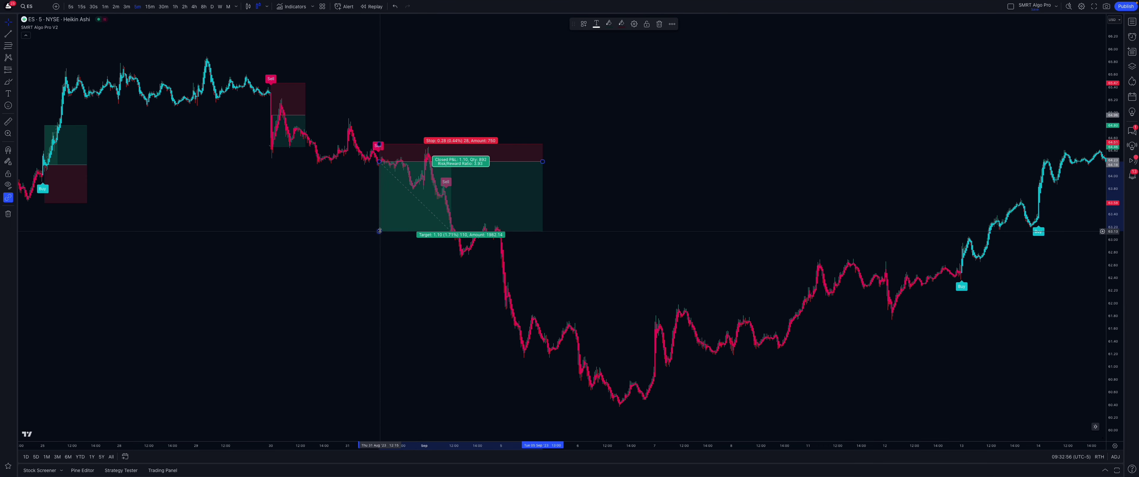
pyautogui.moveTo(379, 230); pyautogui.dragTo(393, 180)
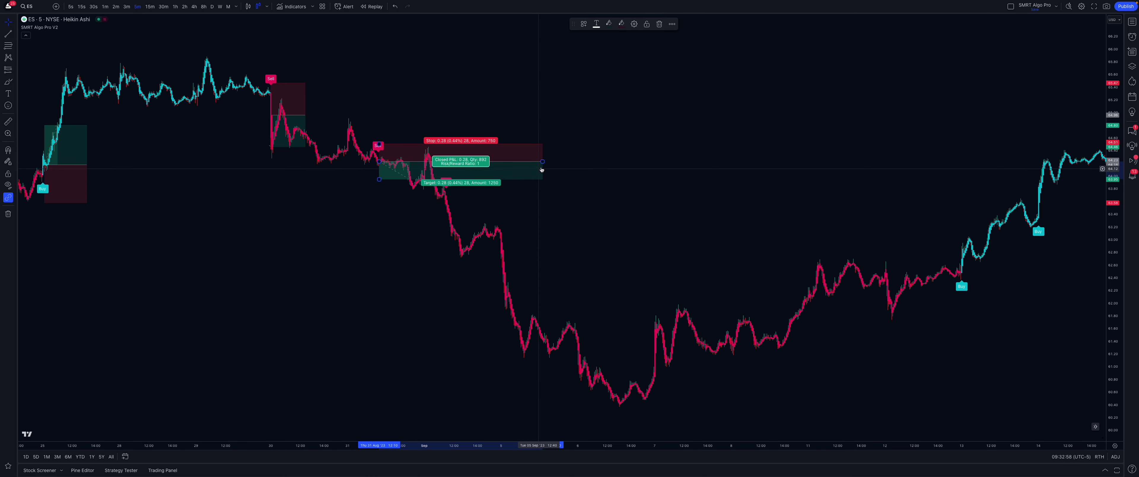
# Shorten the second short position's time span and place a third Short Position at the 1 September Sell signal at about 1:1 risk/reward.
pyautogui.moveTo(542, 161)
pyautogui.mouseDown()
pyautogui.moveTo(426, 161)
pyautogui.moveTo(509, 204)
pyautogui.moveTo(446, 202)
pyautogui.moveTo(446, 182)
pyautogui.mouseUp()
pyautogui.moveTo(446, 221); pyautogui.dragTo(446, 208)
pyautogui.moveTo(533, 194); pyautogui.dragTo(471, 195)
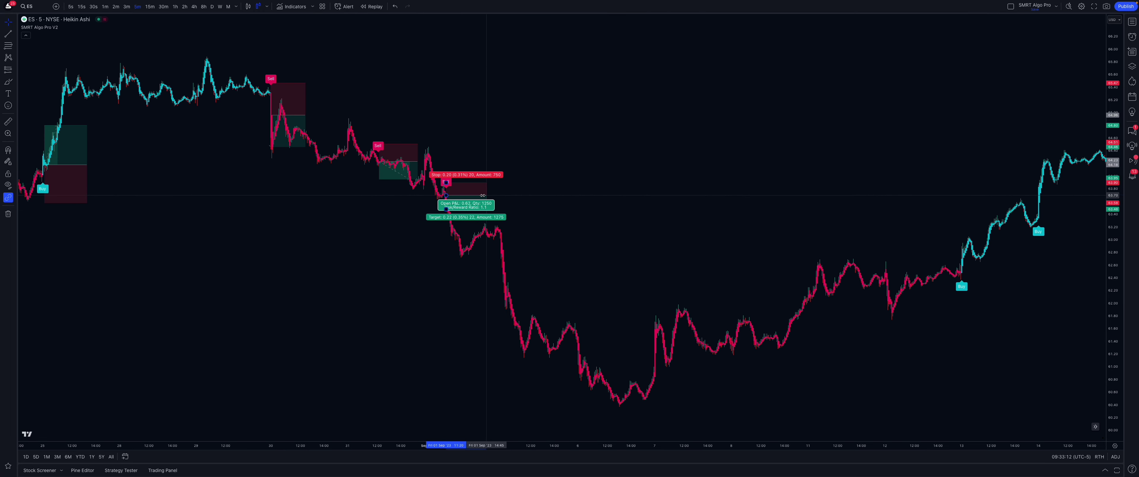
pyautogui.click(458, 197)
pyautogui.click(507, 199)
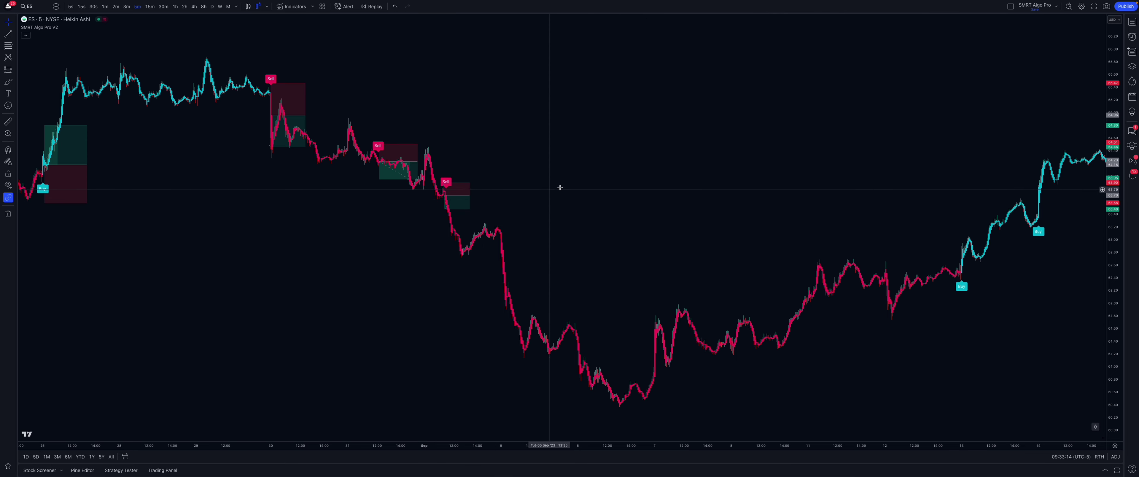
# Place a Long Position at the 13 September Buy signal, with entry just above the signal candle.
pyautogui.moveTo(628, 213); pyautogui.dragTo(632, 213)
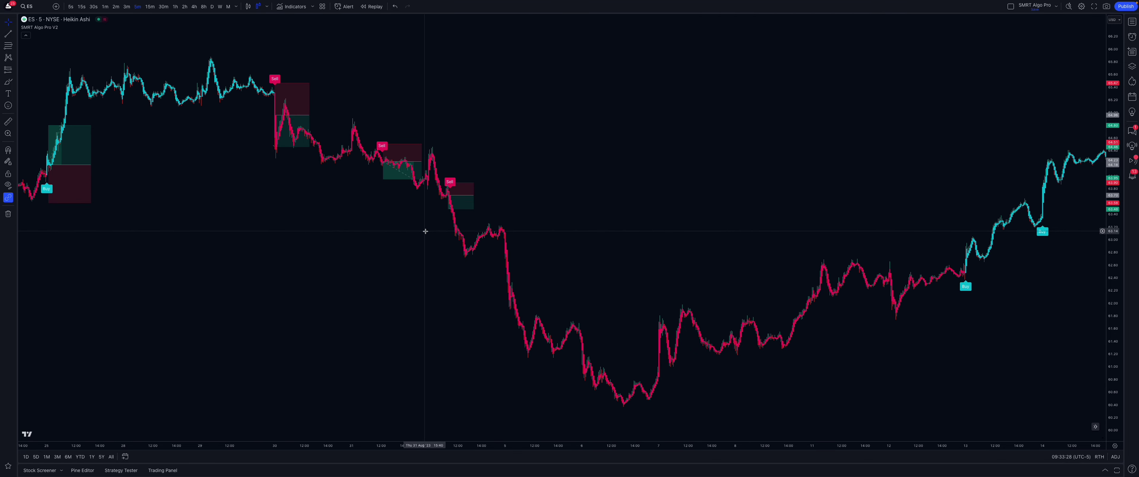
pyautogui.hscroll(10, 577, 236)
pyautogui.hscroll(3, 500, 226)
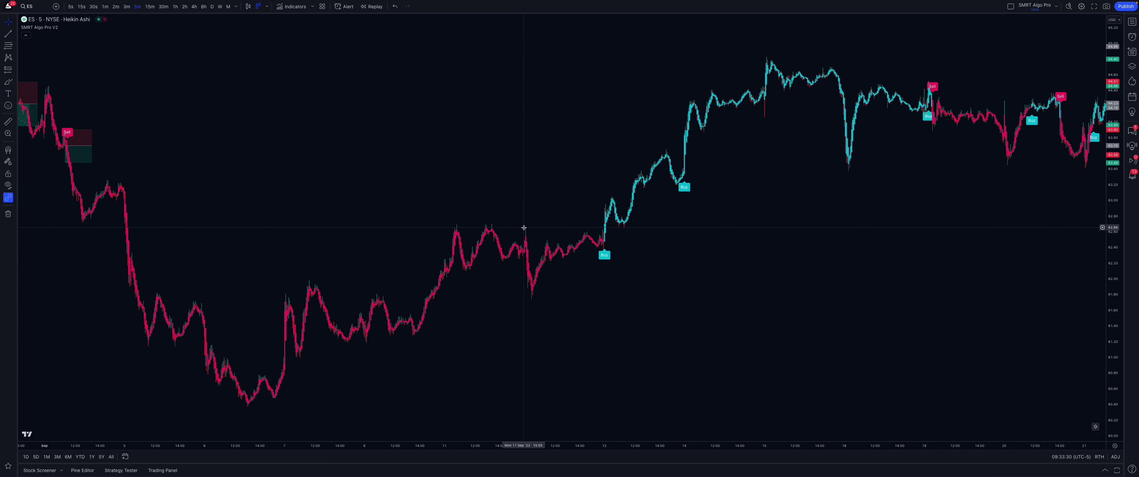
pyautogui.click(13, 73)
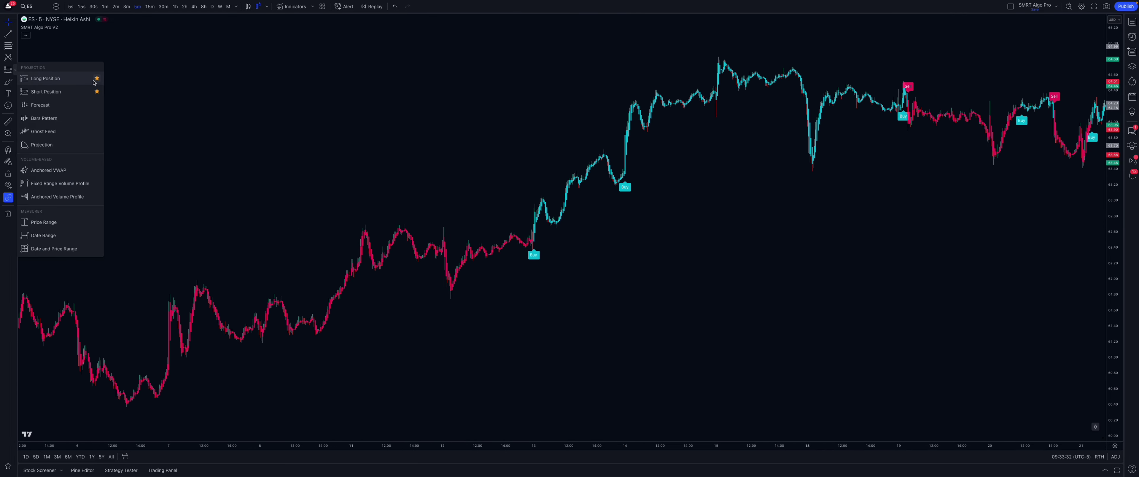
pyautogui.click(42, 76)
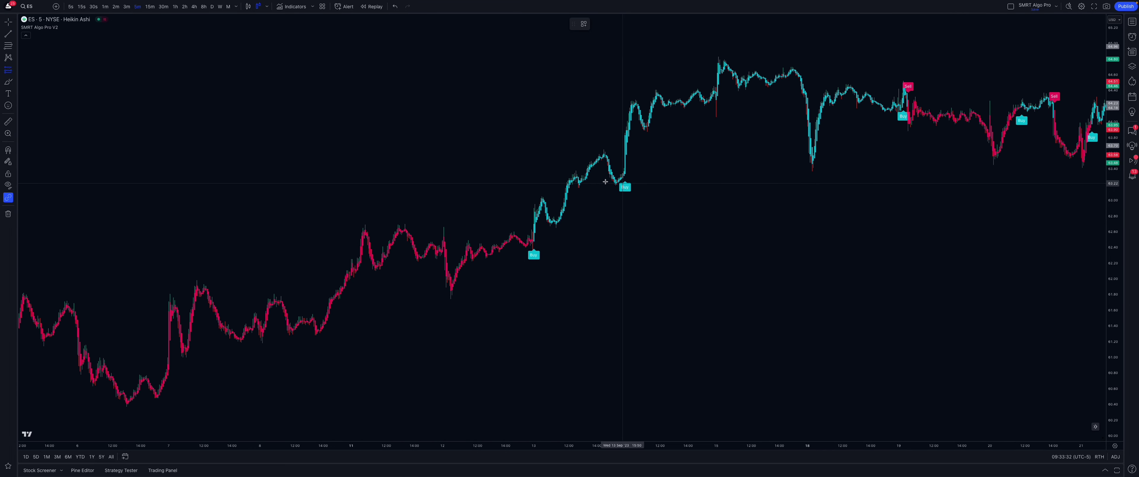
pyautogui.click(535, 233)
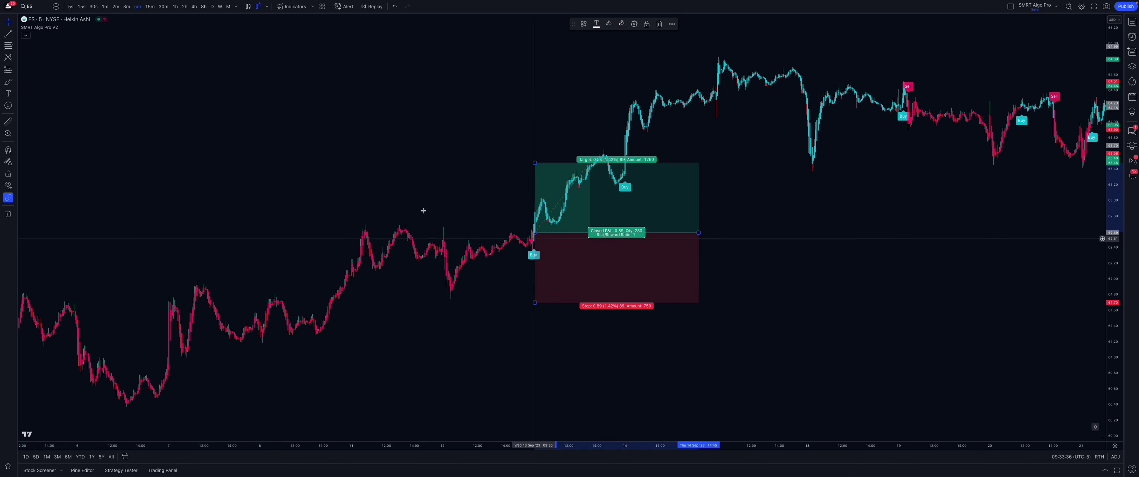
# Try marking the lows around the 13 September Buy signal with brush strokes, and undo them.
pyautogui.click(9, 82)
pyautogui.moveTo(517, 250); pyautogui.dragTo(582, 251)
pyautogui.hotkey('ctrl', 'z')
pyautogui.hotkey('ctrl', 'z')
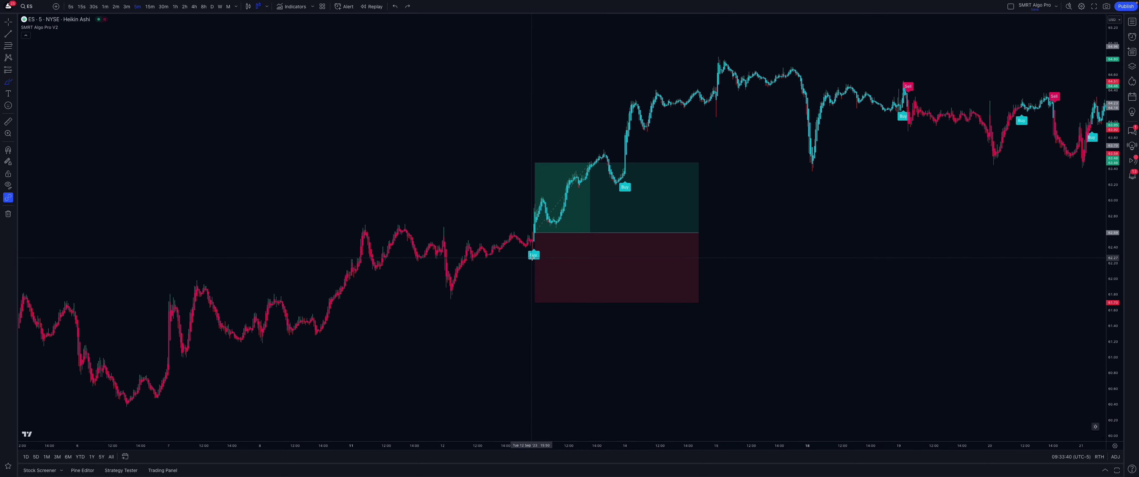
pyautogui.hotkey('ctrl', 'y')
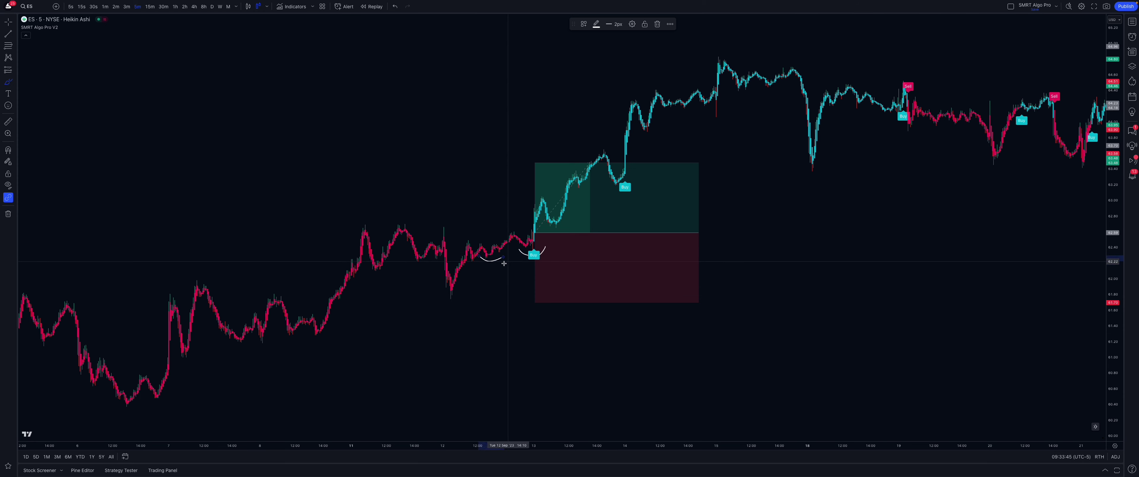
pyautogui.hotkey('ctrl', 'z')
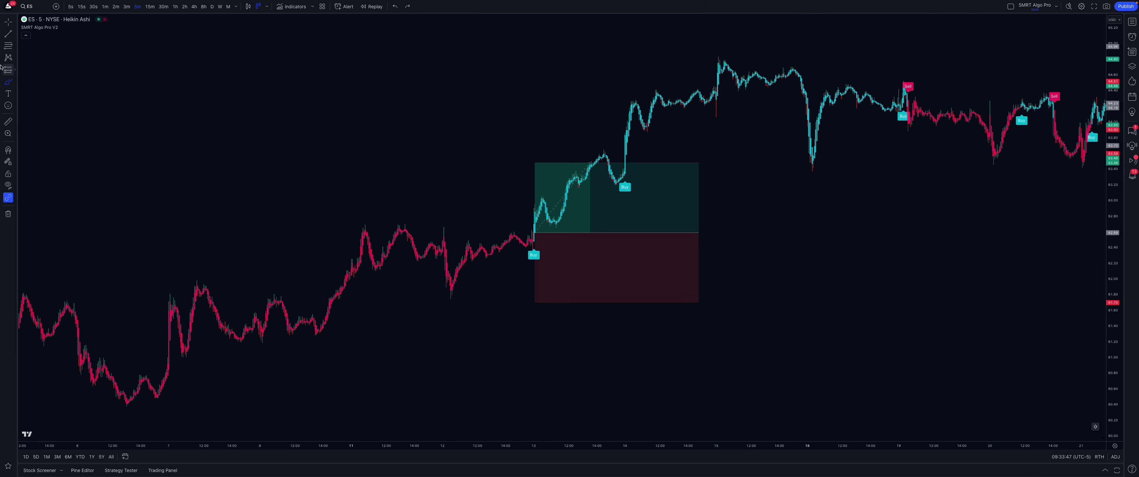
# Bring the 13 September long position's stop to the Buy label, its target to about 1:1 risk/reward, and shorten its time span.
pyautogui.moveTo(534, 303); pyautogui.dragTo(534, 254)
pyautogui.moveTo(535, 162); pyautogui.dragTo(542, 210)
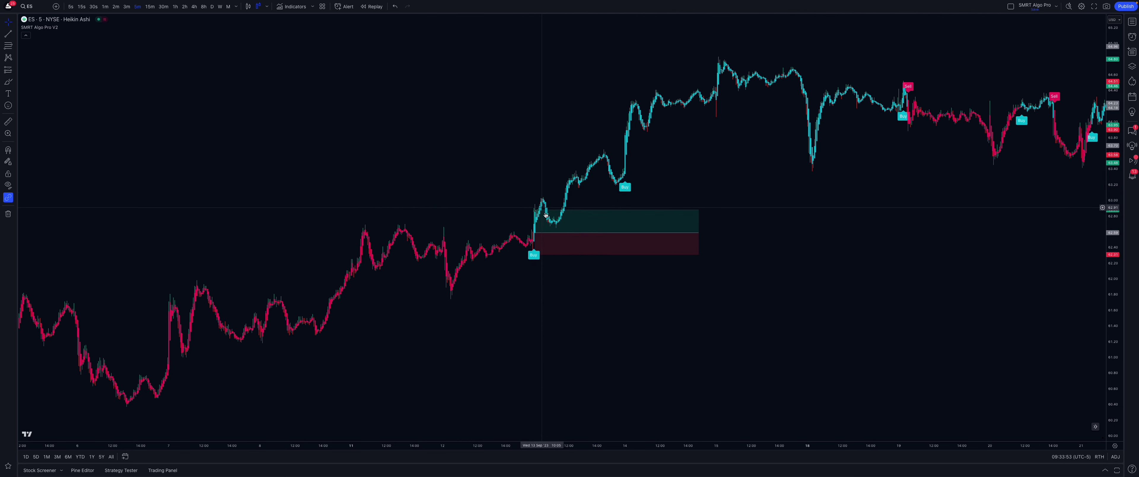
pyautogui.moveTo(699, 232); pyautogui.dragTo(567, 231)
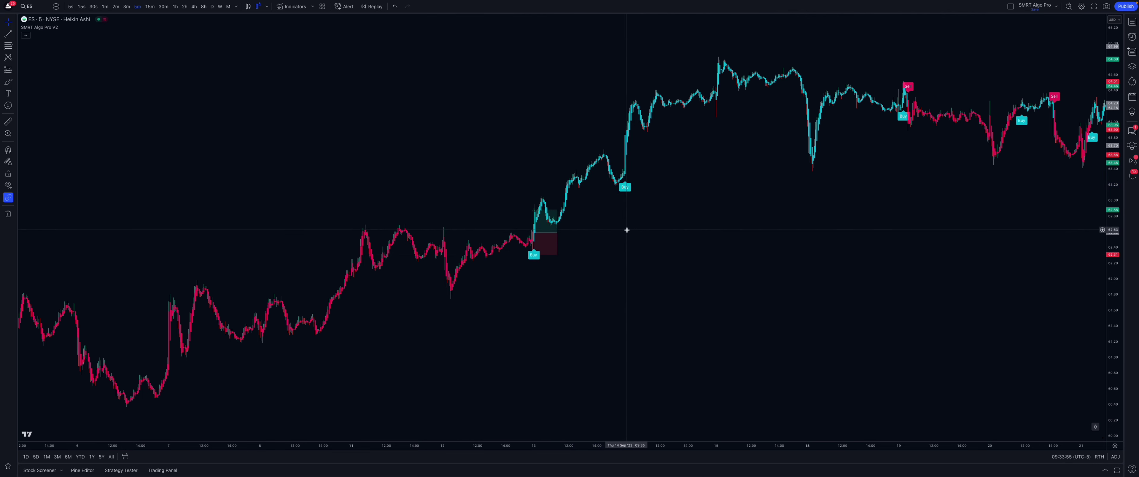
# Copy the long position to the 14 September Buy signal, with stop and target each 0.58 from entry.
pyautogui.moveTo(669, 229); pyautogui.dragTo(643, 225)
pyautogui.moveTo(528, 238)
pyautogui.mouseDown()
pyautogui.moveTo(642, 205)
pyautogui.moveTo(608, 180)
pyautogui.mouseUp()
pyautogui.moveTo(603, 159); pyautogui.dragTo(603, 142)
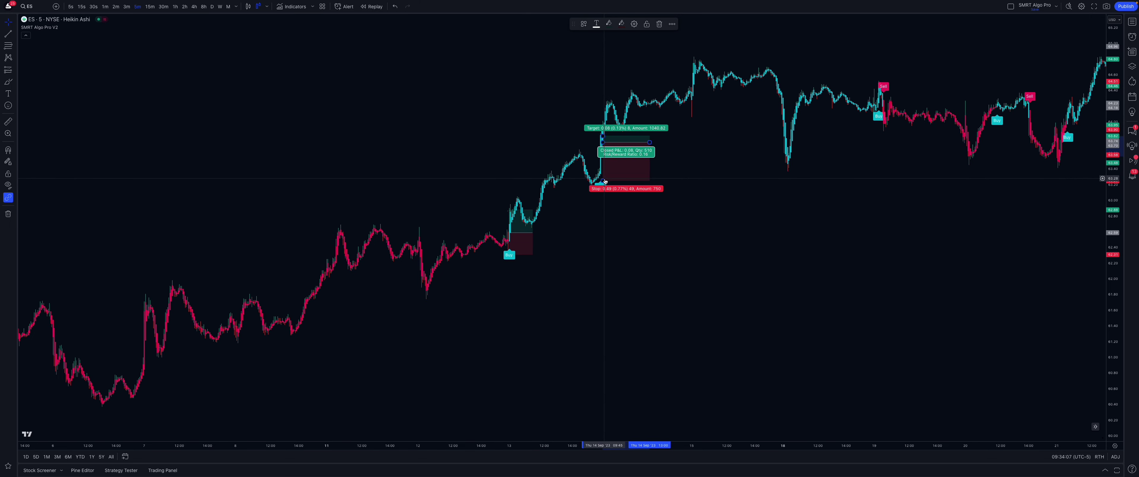
pyautogui.moveTo(603, 180); pyautogui.dragTo(600, 188)
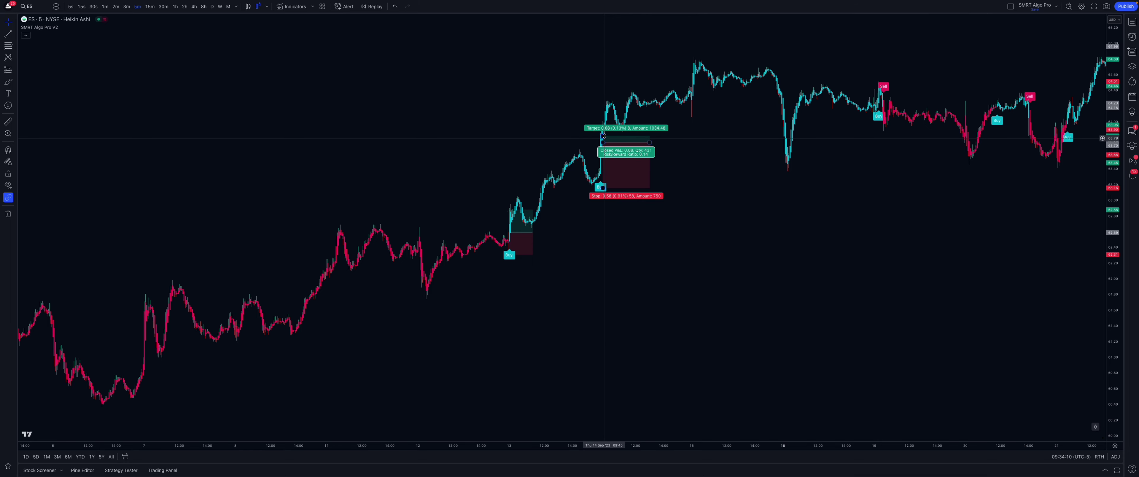
pyautogui.moveTo(604, 136); pyautogui.dragTo(603, 96)
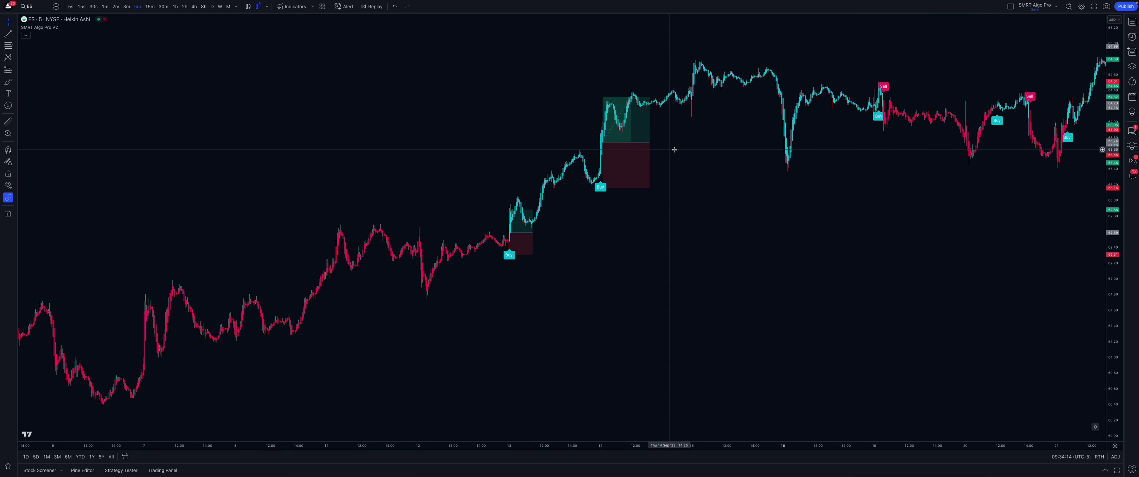
# Copy the 14 September long position to the 19 September Buy signal, with its stop 0.21 and target 0.23 from entry.
pyautogui.hscroll(3, 682, 181)
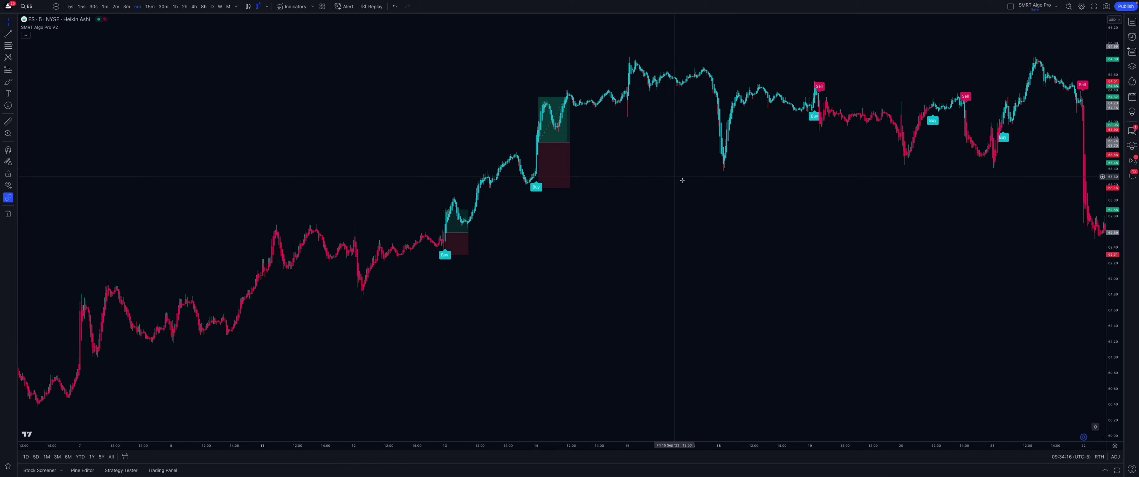
pyautogui.moveTo(681, 181); pyautogui.dragTo(530, 182)
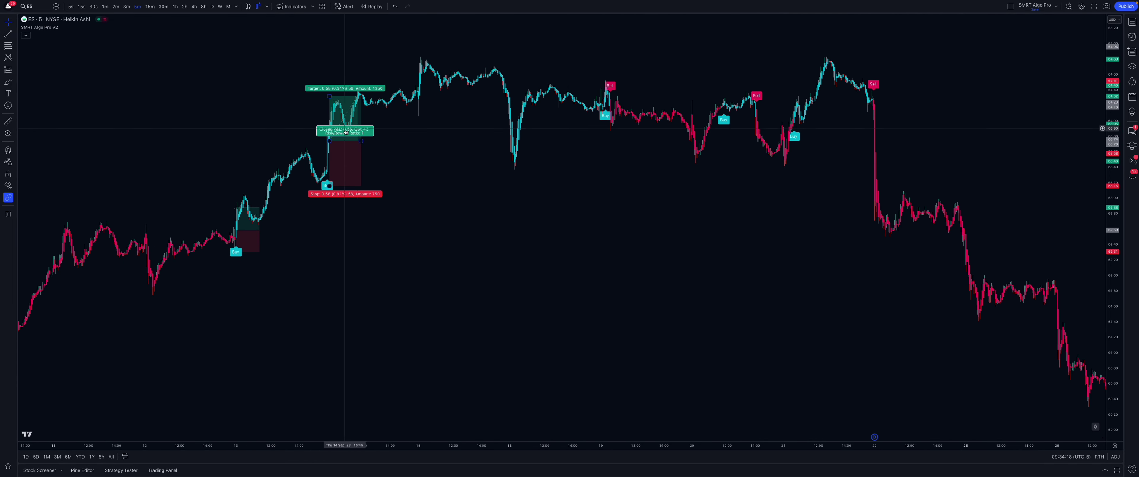
pyautogui.moveTo(347, 132)
pyautogui.keyDown('ctrl'); pyautogui.mouseDown()
pyautogui.moveTo(661, 95)
pyautogui.moveTo(623, 96)
pyautogui.mouseUp(); pyautogui.keyUp('ctrl')
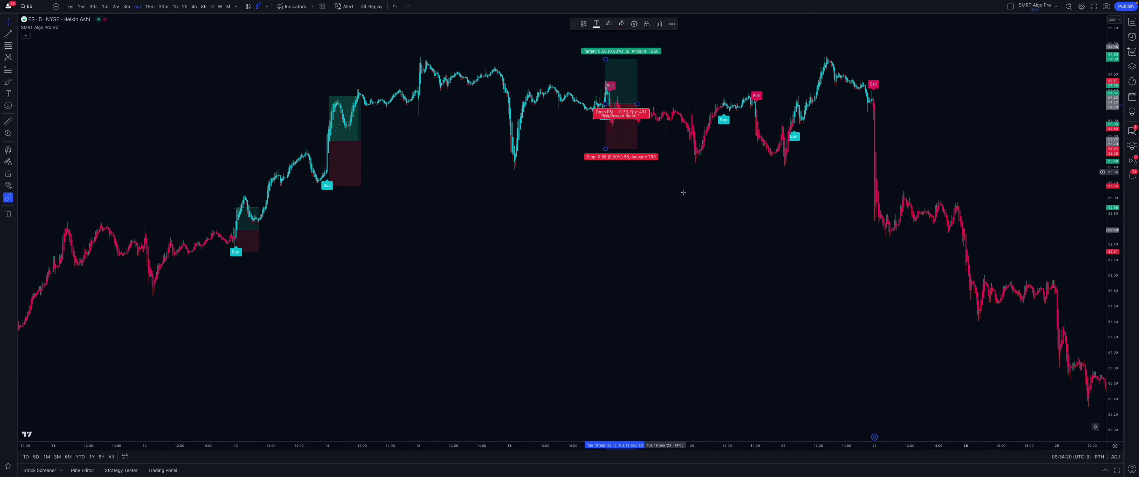
pyautogui.click(684, 191)
pyautogui.moveTo(606, 149); pyautogui.dragTo(598, 119)
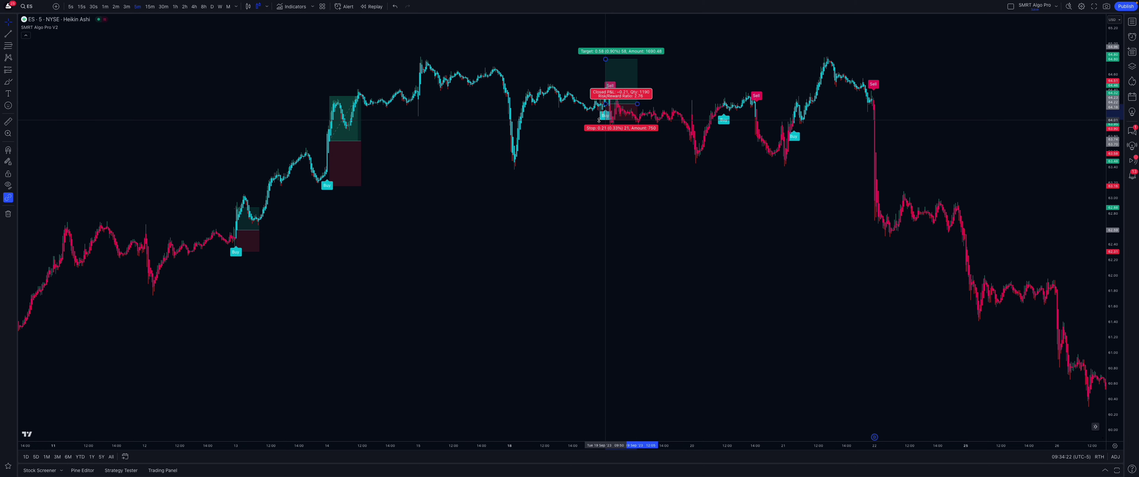
pyautogui.moveTo(605, 59); pyautogui.dragTo(605, 86)
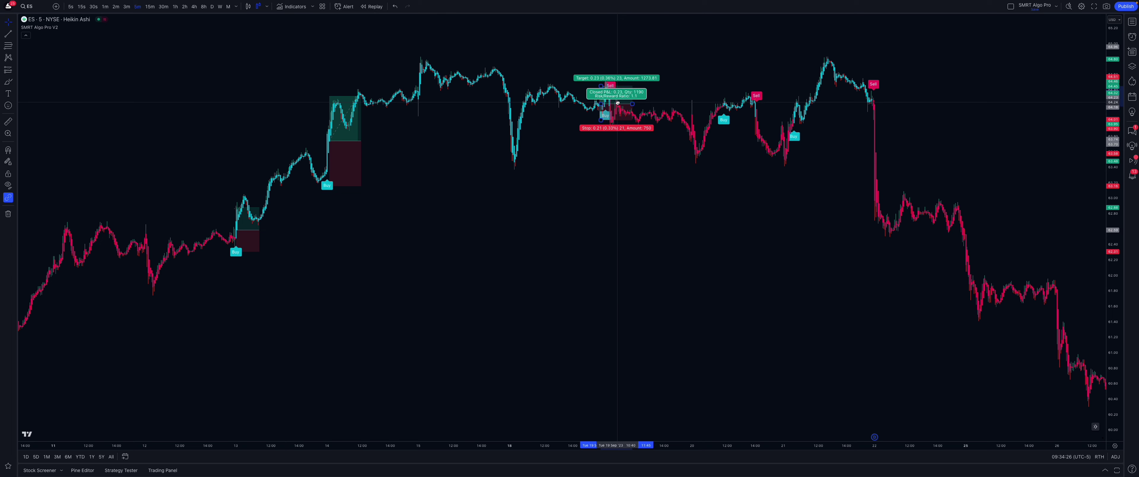
pyautogui.click(403, 137)
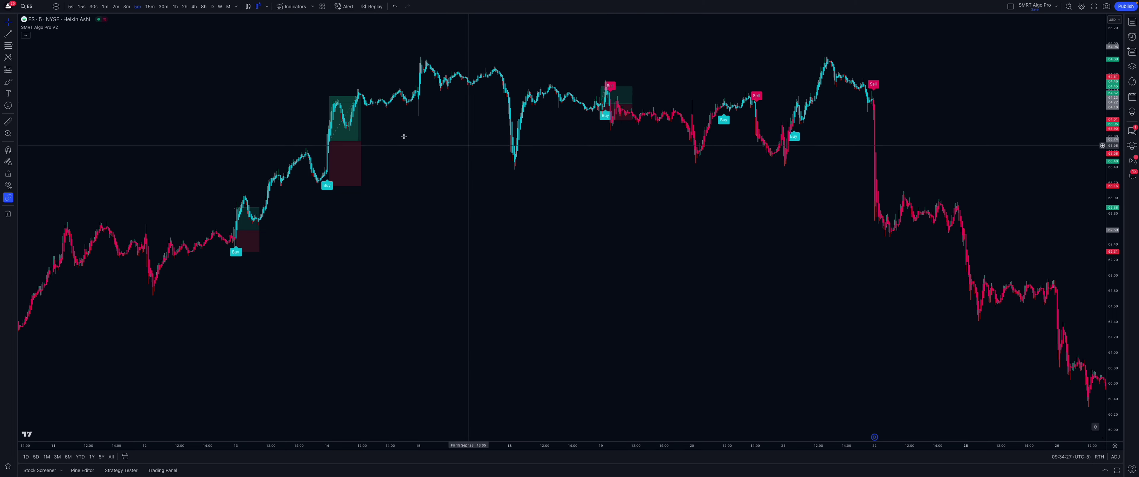
# Place a Short Position at the 19 September Sell signal, with its stop 0.40 above entry, just over the recent high.
pyautogui.click(15, 71)
pyautogui.click(57, 91)
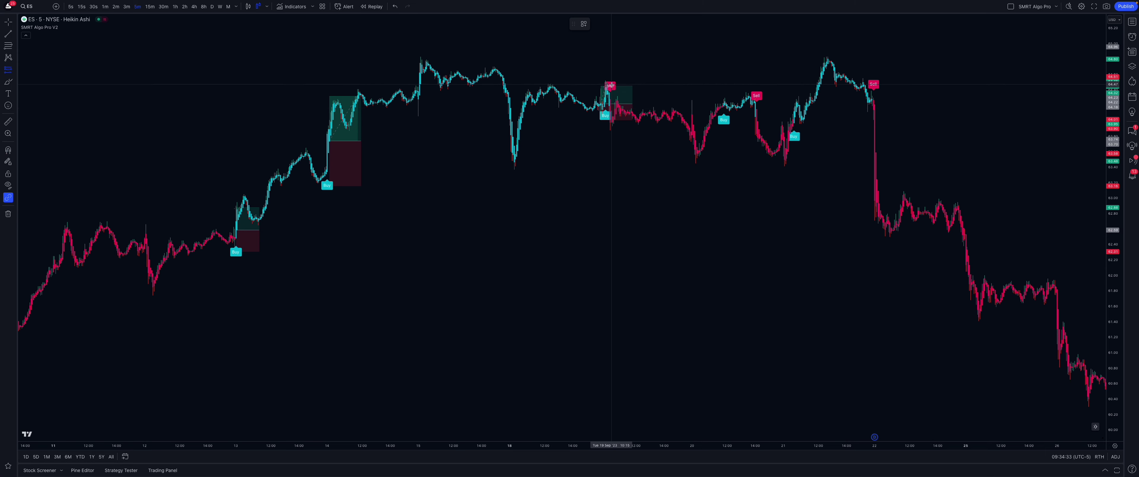
pyautogui.click(611, 110)
pyautogui.moveTo(612, 41); pyautogui.dragTo(616, 80)
pyautogui.click(613, 67)
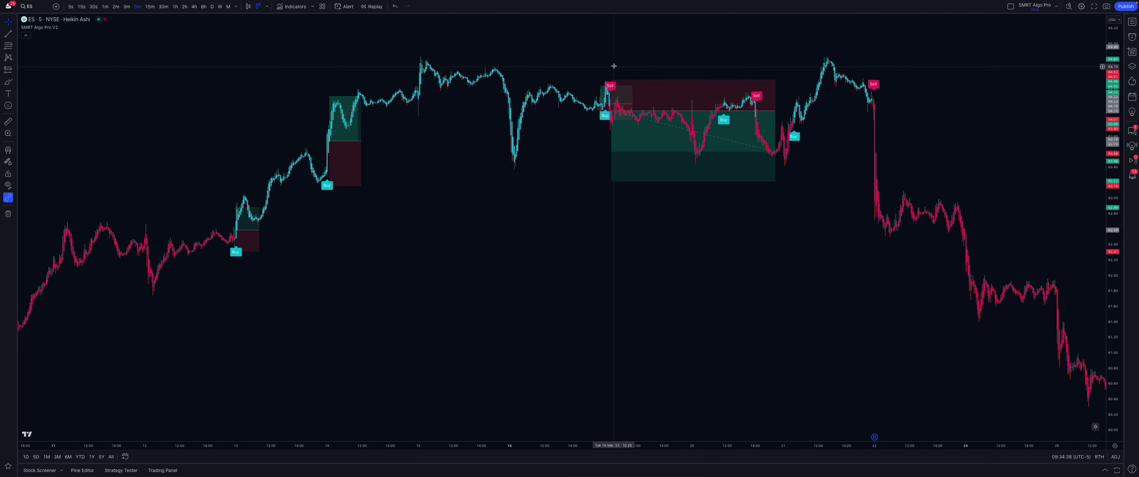
# Bring the 19 September short position's target to 0.41 below entry and shorten its time span to the 20 September drop.
pyautogui.moveTo(612, 182); pyautogui.dragTo(623, 143)
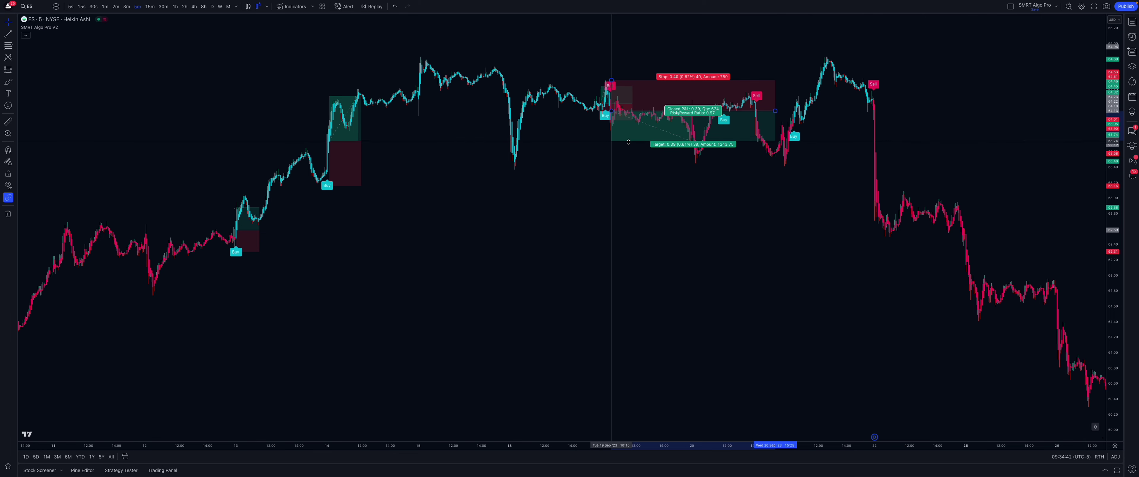
pyautogui.moveTo(775, 111); pyautogui.dragTo(697, 110)
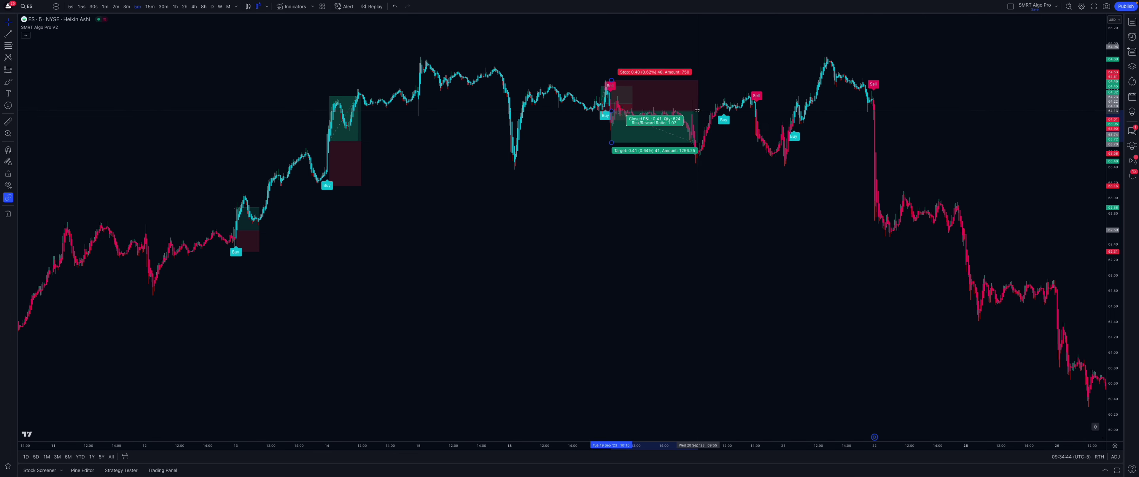
pyautogui.click(742, 78)
# Copy the 19 September long position to the 20 September Buy signal, extending its stop below the prior low, its target and its time span.
pyautogui.moveTo(729, 168); pyautogui.dragTo(671, 160)
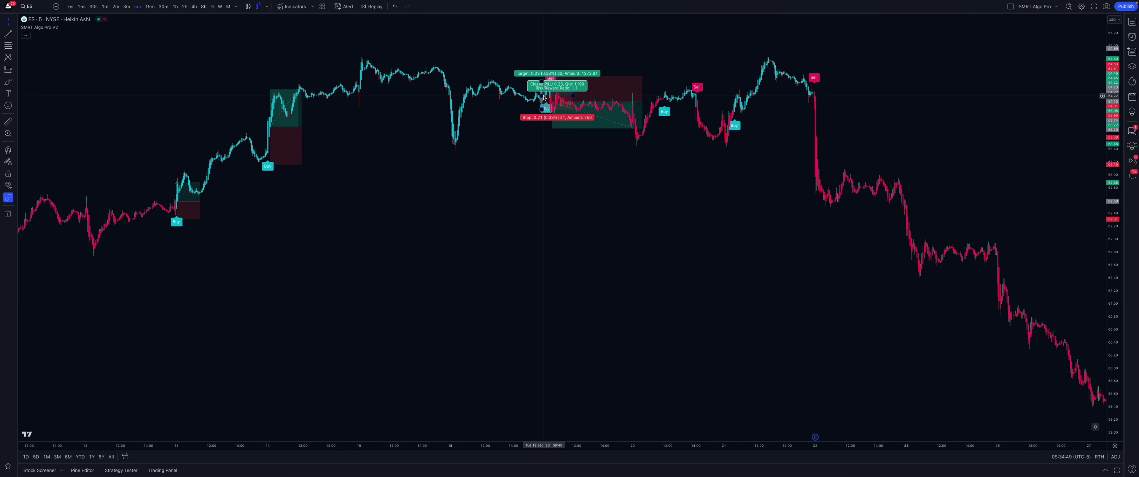
pyautogui.moveTo(544, 97)
pyautogui.mouseDown()
pyautogui.moveTo(729, 101)
pyautogui.moveTo(672, 105)
pyautogui.moveTo(662, 145)
pyautogui.mouseUp()
pyautogui.moveTo(661, 86); pyautogui.dragTo(662, 55)
pyautogui.moveTo(661, 100); pyautogui.dragTo(723, 95)
pyautogui.click(618, 48)
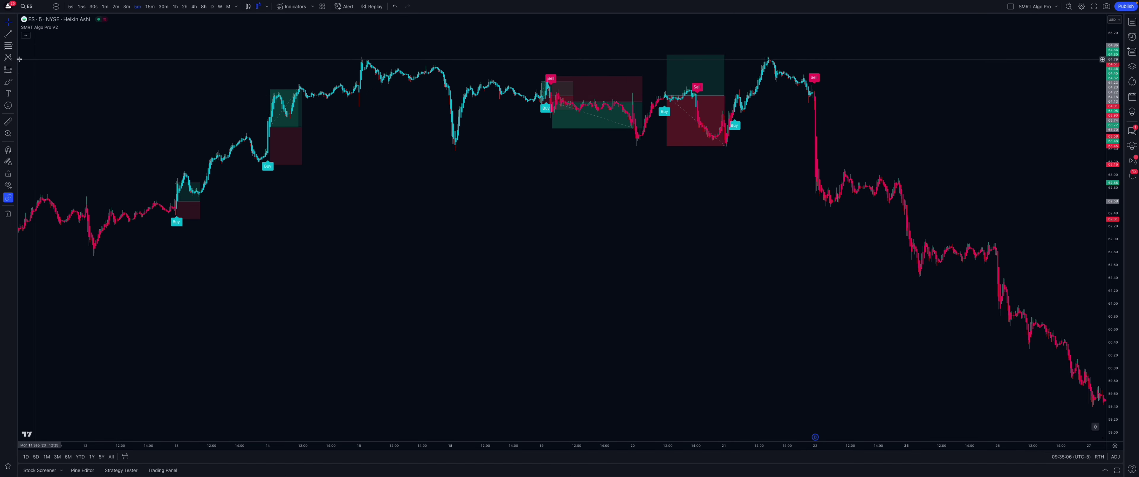
# Place a Short Position at the 20 September Sell signal, with its stop at the label, target 0.42 below entry and a shortened time span.
pyautogui.click(16, 72)
pyautogui.click(69, 91)
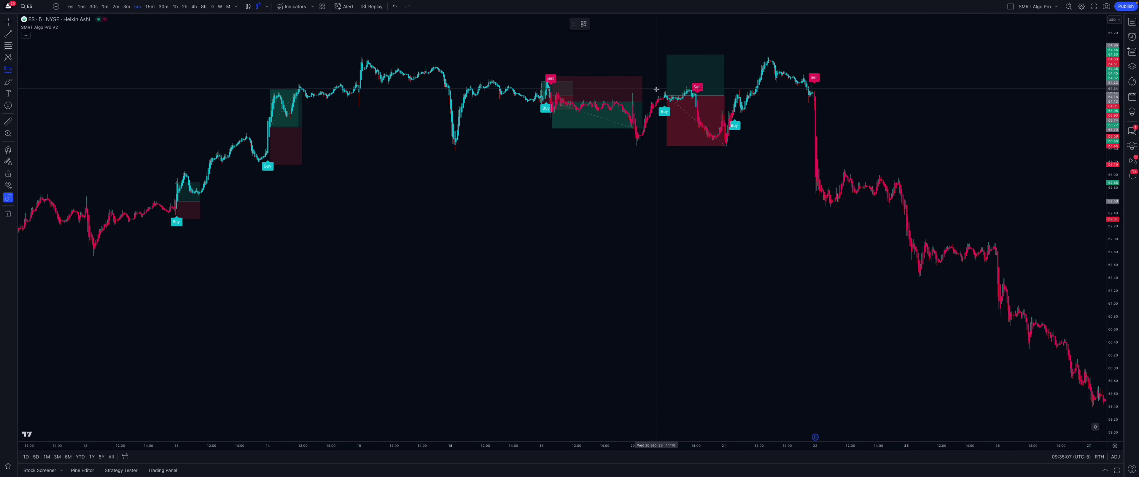
pyautogui.click(697, 109)
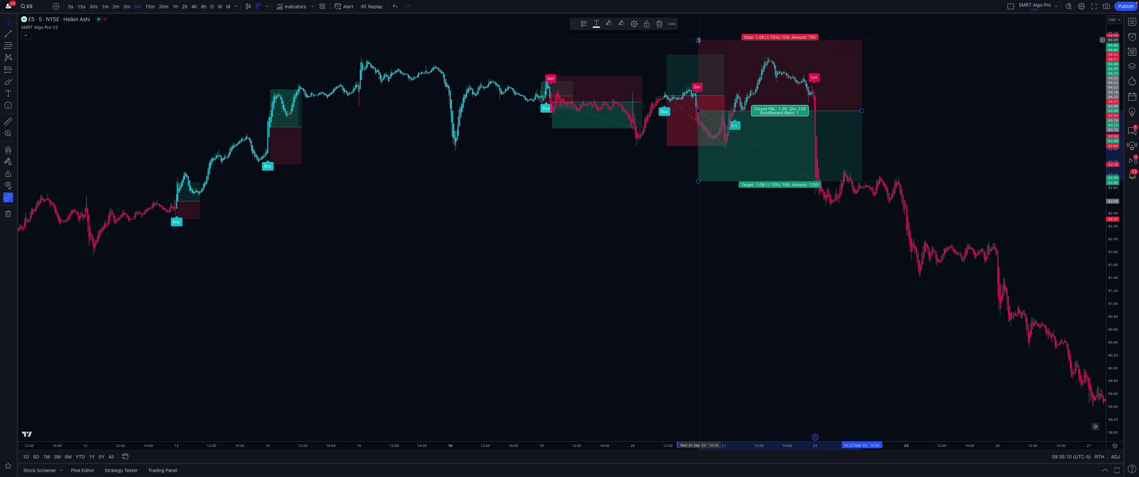
pyautogui.moveTo(699, 40); pyautogui.dragTo(695, 85)
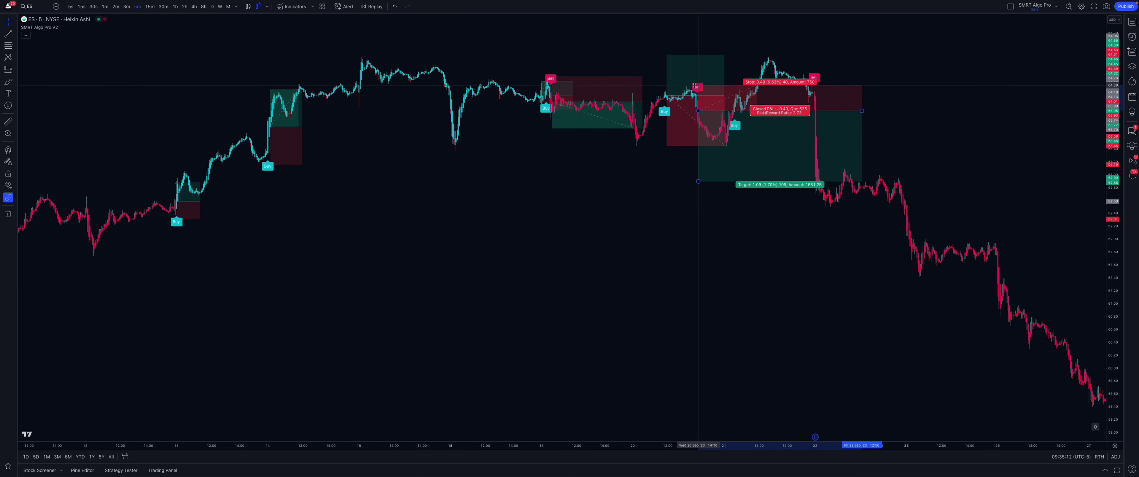
pyautogui.moveTo(717, 181); pyautogui.dragTo(718, 139)
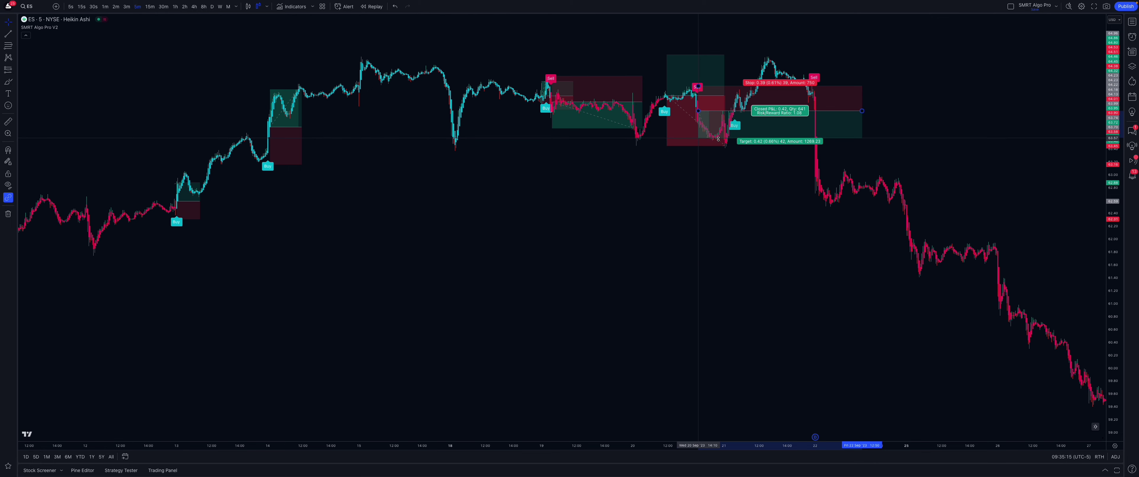
pyautogui.moveTo(861, 110); pyautogui.dragTo(707, 106)
pyautogui.click(764, 107)
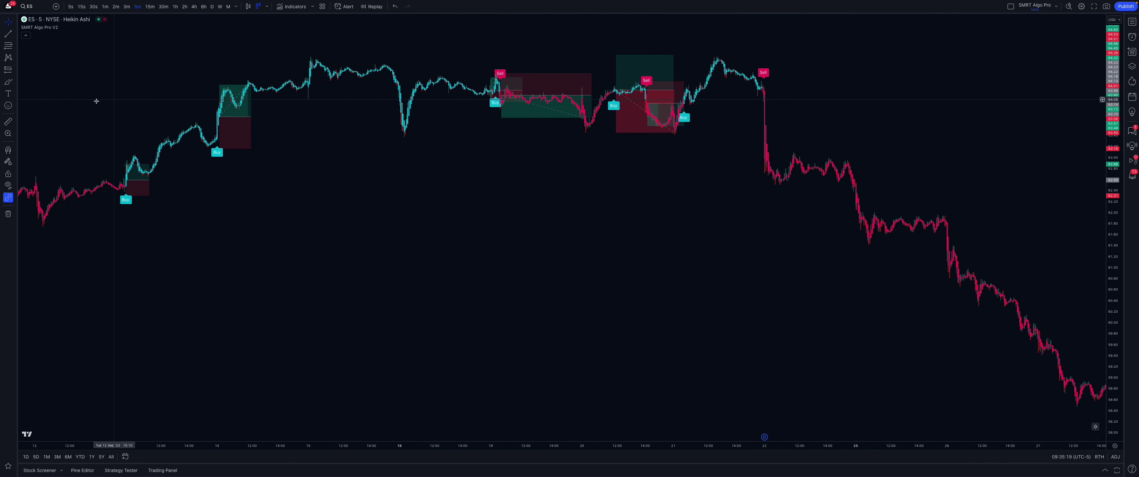
# Place a Long Position at the 21 September Buy signal and lower its entry slightly onto the signal candle.
pyautogui.click(16, 72)
pyautogui.click(49, 92)
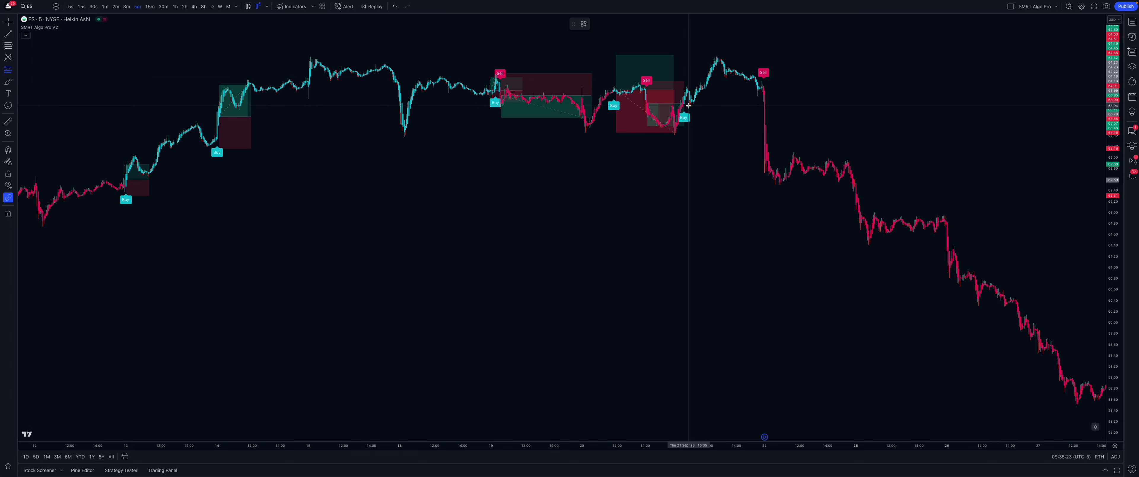
pyautogui.click(686, 96)
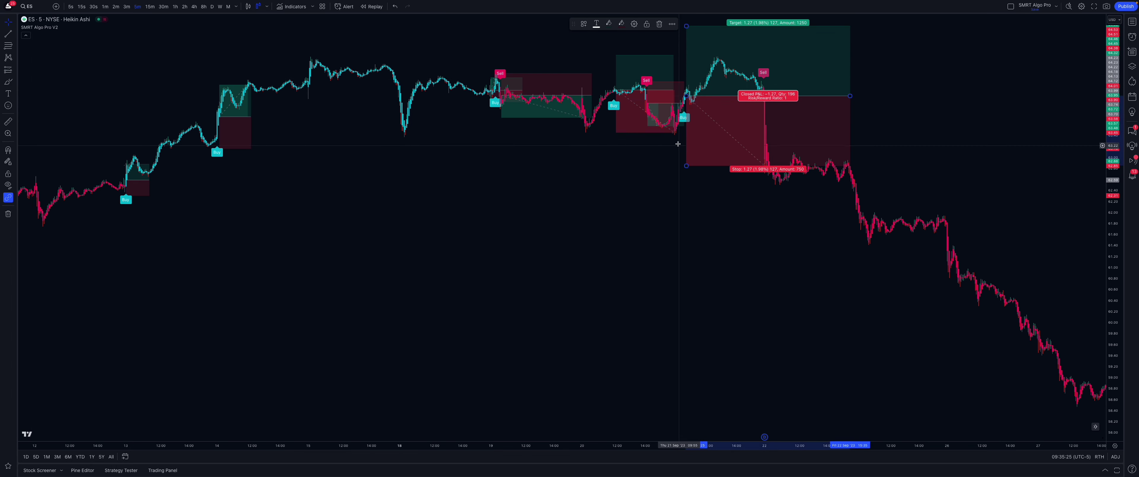
pyautogui.moveTo(687, 96); pyautogui.dragTo(685, 105)
# Raise the stop of the 21 September long position to just under the preceding swing low.
pyautogui.scroll(4, 656, 126)
pyautogui.moveTo(861, 221); pyautogui.dragTo(938, 250)
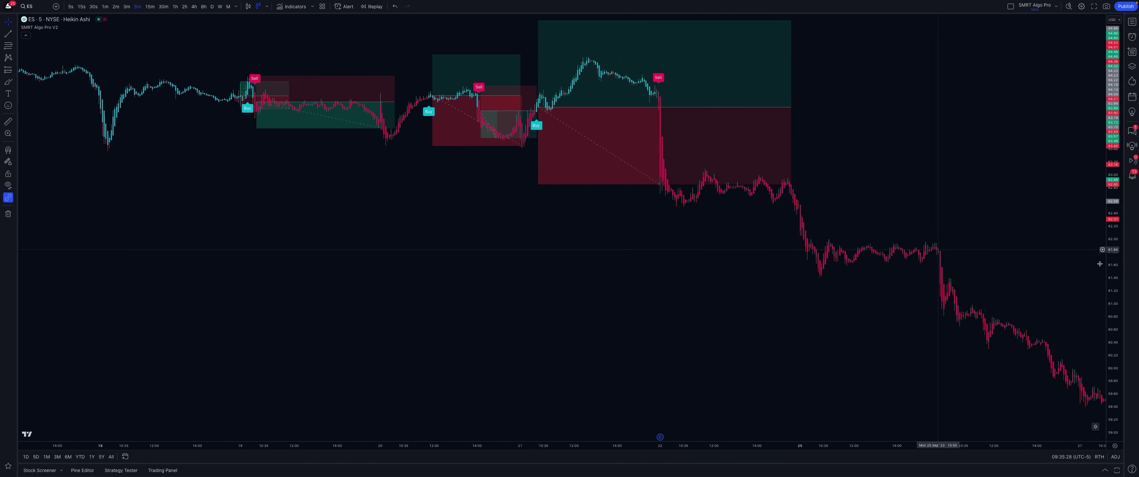
pyautogui.moveTo(1112, 266); pyautogui.dragTo(1111, 228)
pyautogui.moveTo(862, 146); pyautogui.dragTo(873, 271)
pyautogui.scroll(1, 575, 271)
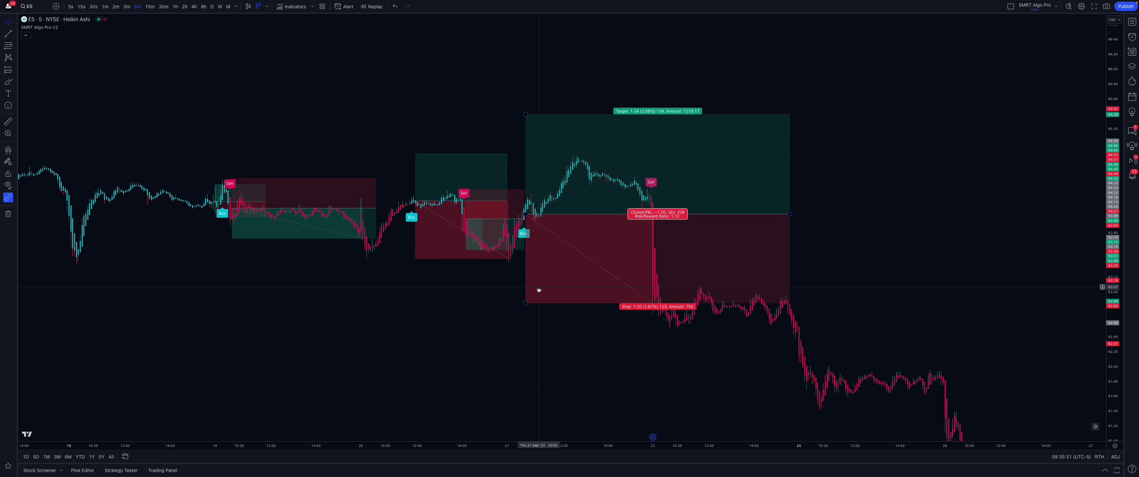
pyautogui.moveTo(525, 303); pyautogui.dragTo(574, 272)
pyautogui.click(523, 262)
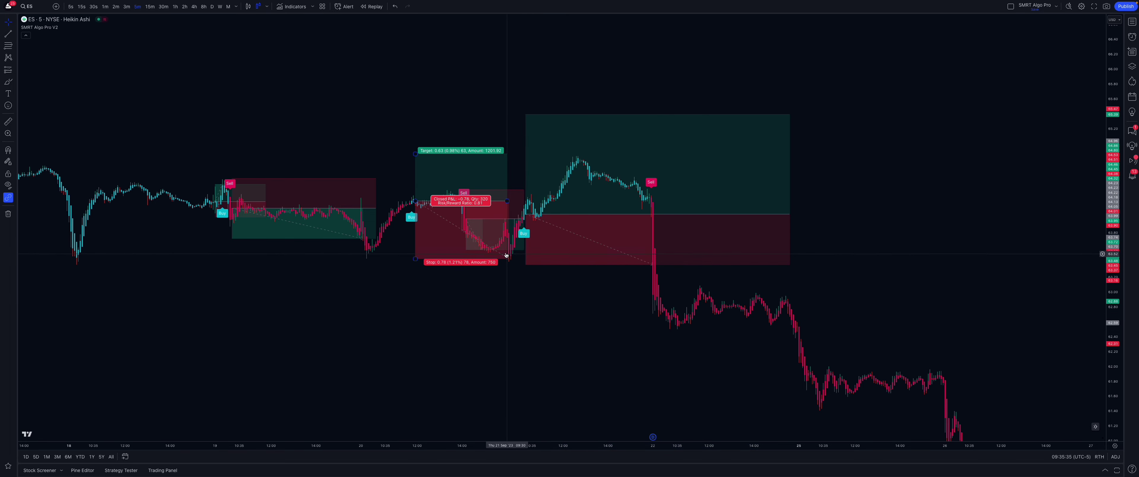
# Mark the swing low before the 21 September Buy signal with a Brush stroke and undo it.
pyautogui.click(7, 83)
pyautogui.moveTo(525, 257); pyautogui.dragTo(488, 254)
pyautogui.hotkey('ctrl', 'z')
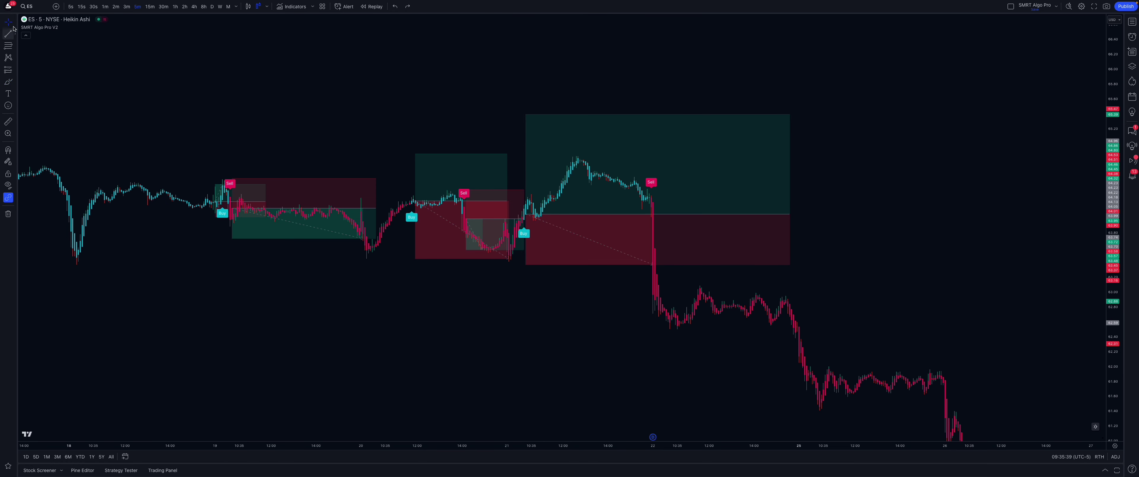
# Set the 21 September long position's stop 0.65 below entry, lower its target to near the following high and shorten its time span.
pyautogui.click(8, 21)
pyautogui.click(522, 260)
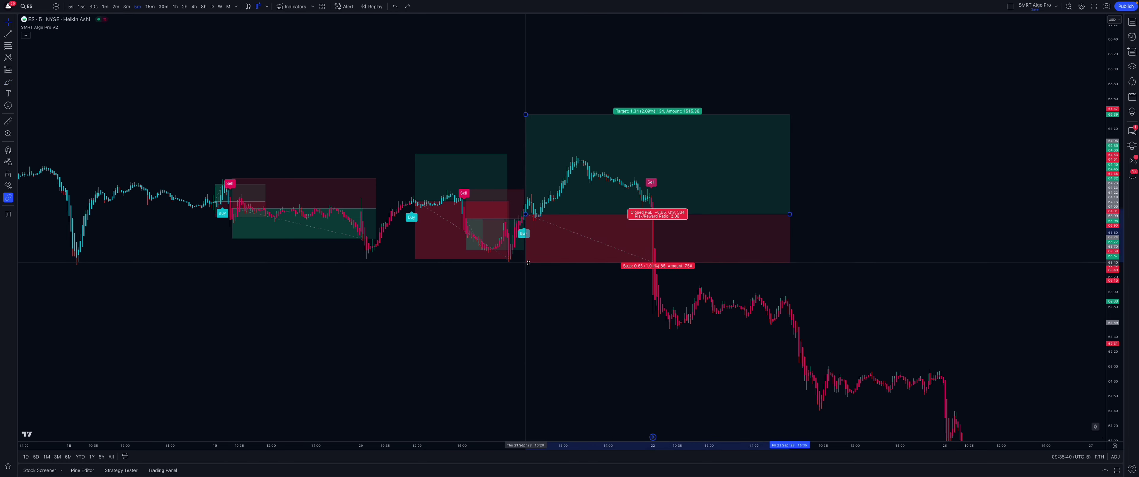
pyautogui.moveTo(528, 117); pyautogui.dragTo(527, 165)
pyautogui.moveTo(793, 217); pyautogui.dragTo(656, 212)
pyautogui.moveTo(652, 210); pyautogui.dragTo(444, 209)
pyautogui.moveTo(480, 109); pyautogui.dragTo(579, 113)
pyautogui.scroll(-1, 579, 113)
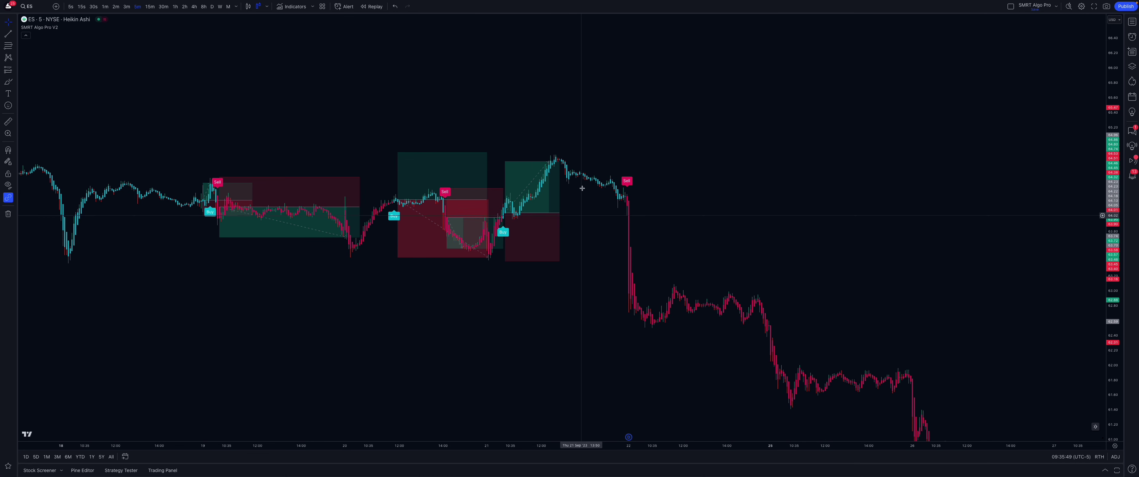
pyautogui.moveTo(475, 330); pyautogui.dragTo(525, 327)
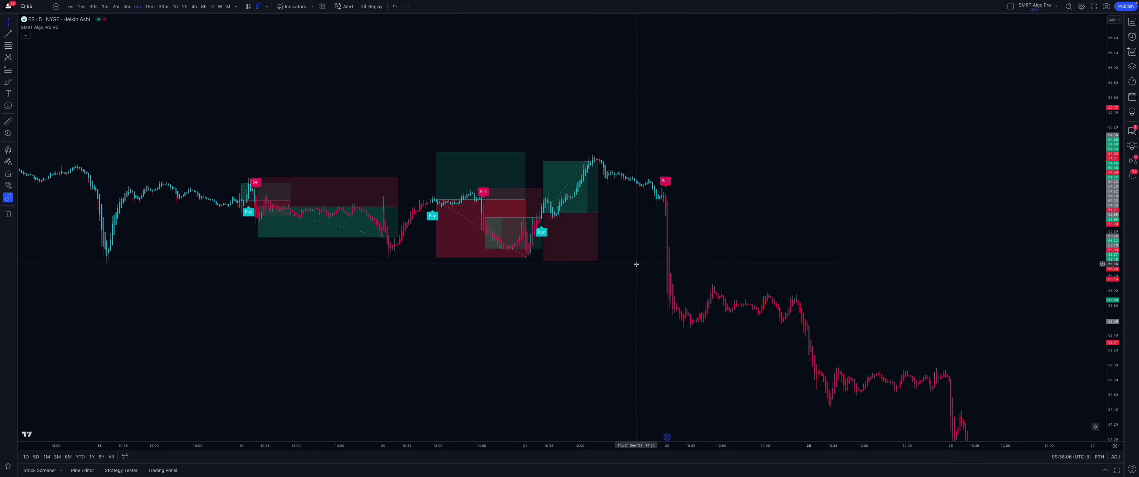
# Place a Short Position at the 22 September Sell signal, with its stop 0.38 above entry, target 0.40 below and a shortened time span.
pyautogui.moveTo(640, 262); pyautogui.dragTo(482, 196)
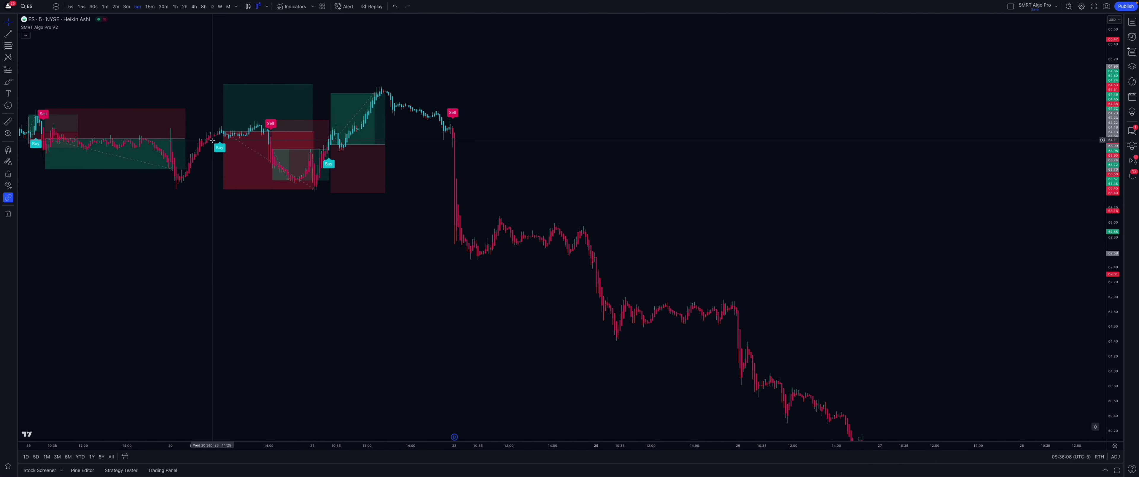
pyautogui.click(16, 72)
pyautogui.click(76, 95)
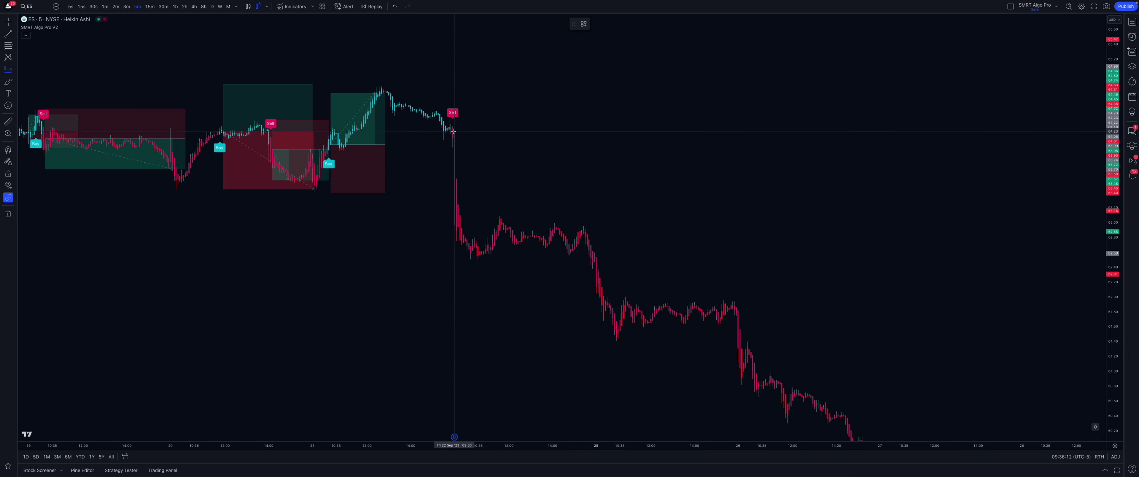
pyautogui.click(455, 132)
pyautogui.moveTo(454, 19); pyautogui.dragTo(446, 101)
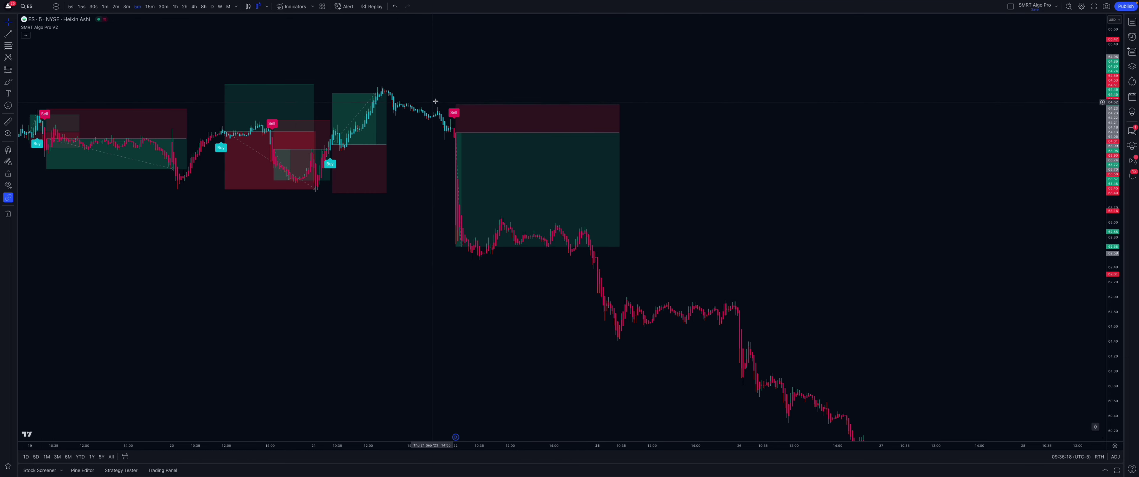
pyautogui.moveTo(456, 245); pyautogui.dragTo(472, 164)
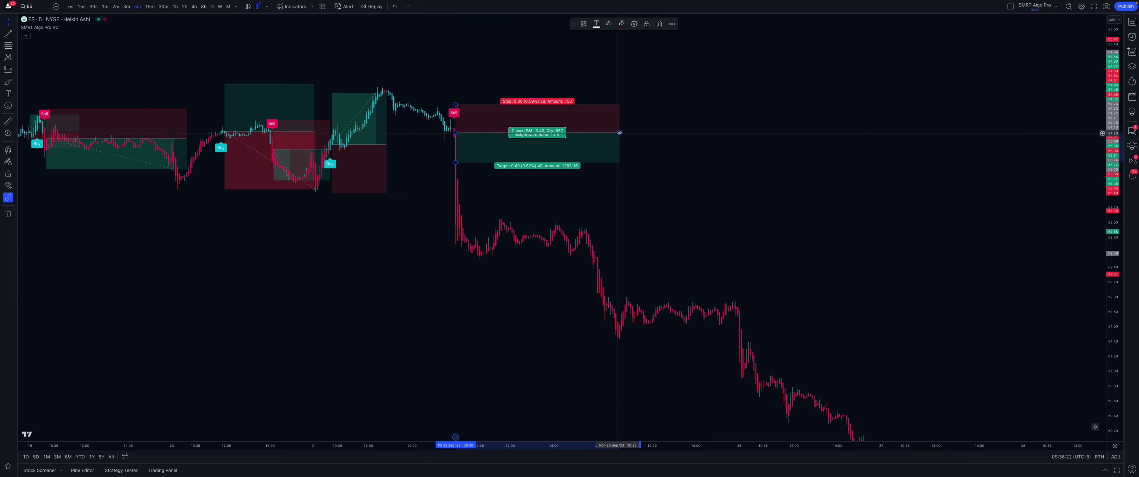
pyautogui.moveTo(619, 132); pyautogui.dragTo(481, 135)
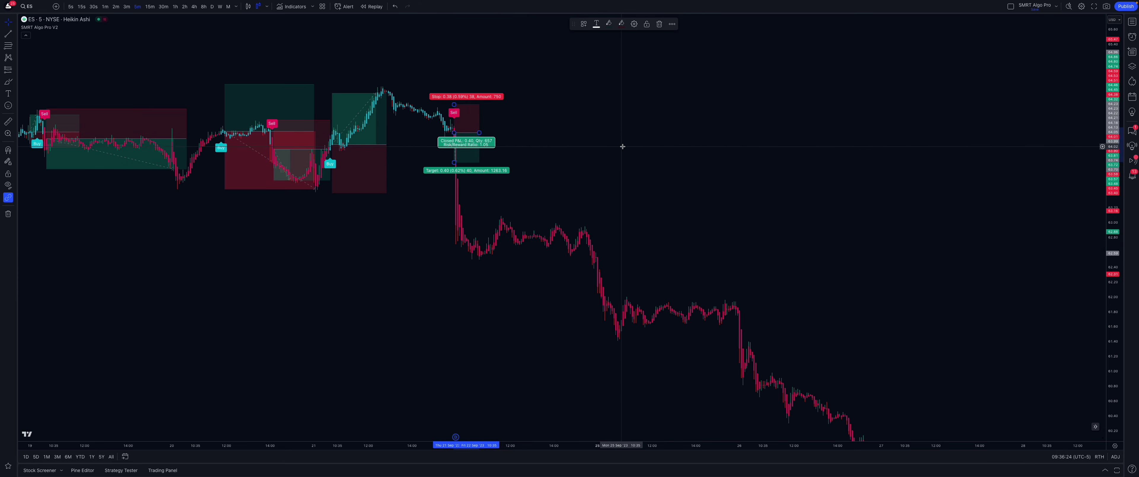
# Review the marked September trades and examine the Sell signals that follow into October.
pyautogui.hscroll(-10, 620, 145)
pyautogui.moveTo(739, 232); pyautogui.dragTo(729, 228)
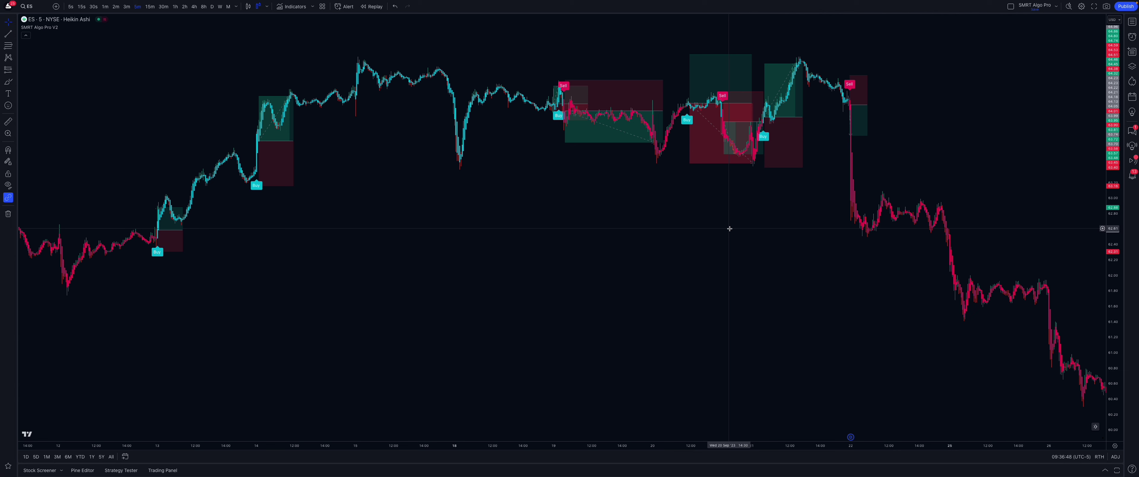
pyautogui.hscroll(3, 729, 228)
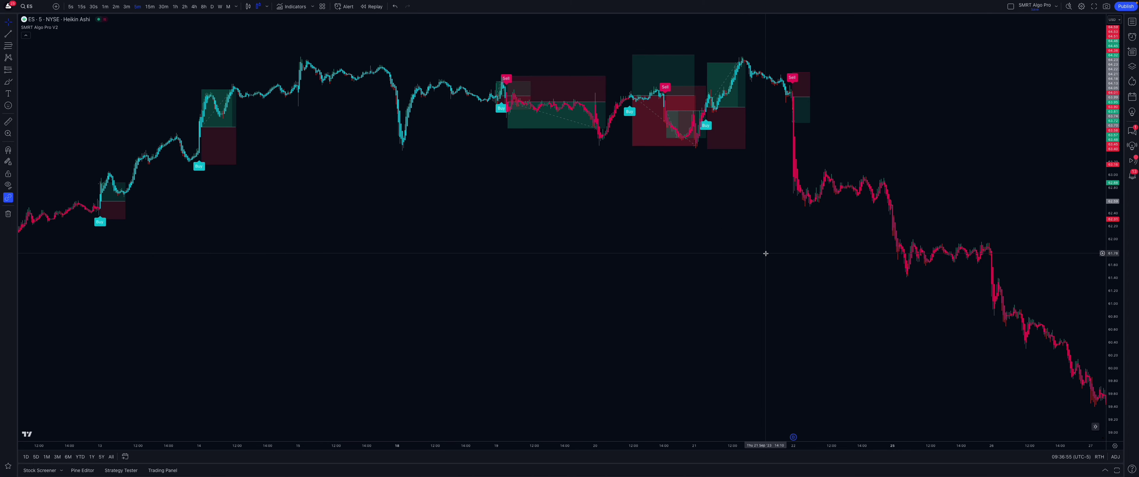
pyautogui.hscroll(15, 765, 254)
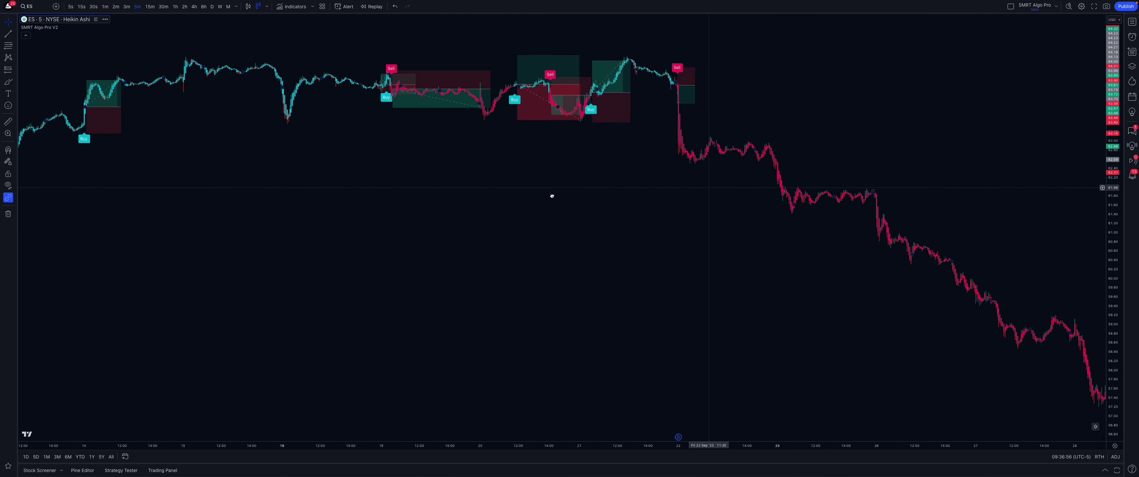
pyautogui.moveTo(760, 210); pyautogui.dragTo(549, 196)
pyautogui.scroll(2, 711, 207)
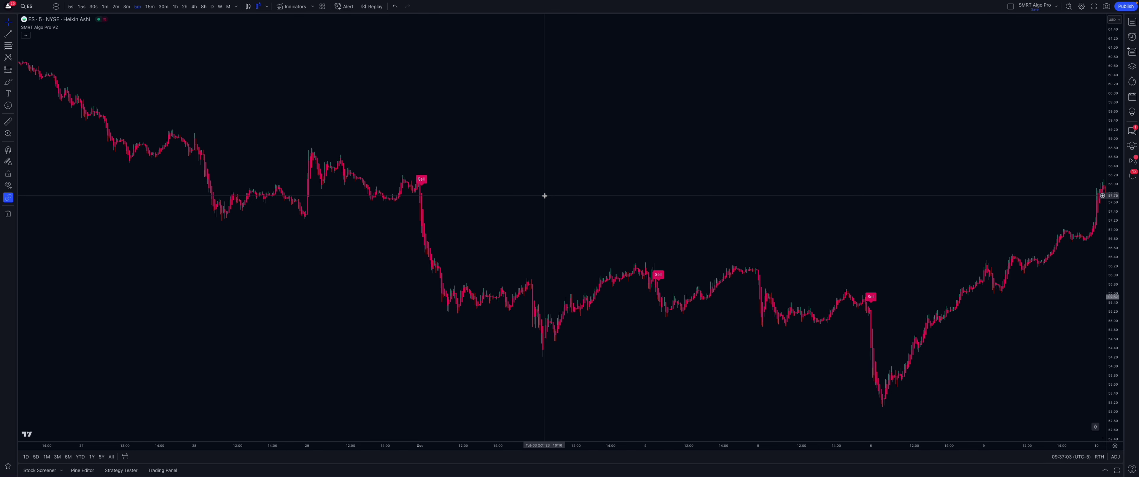
pyautogui.scroll(-2, 506, 190)
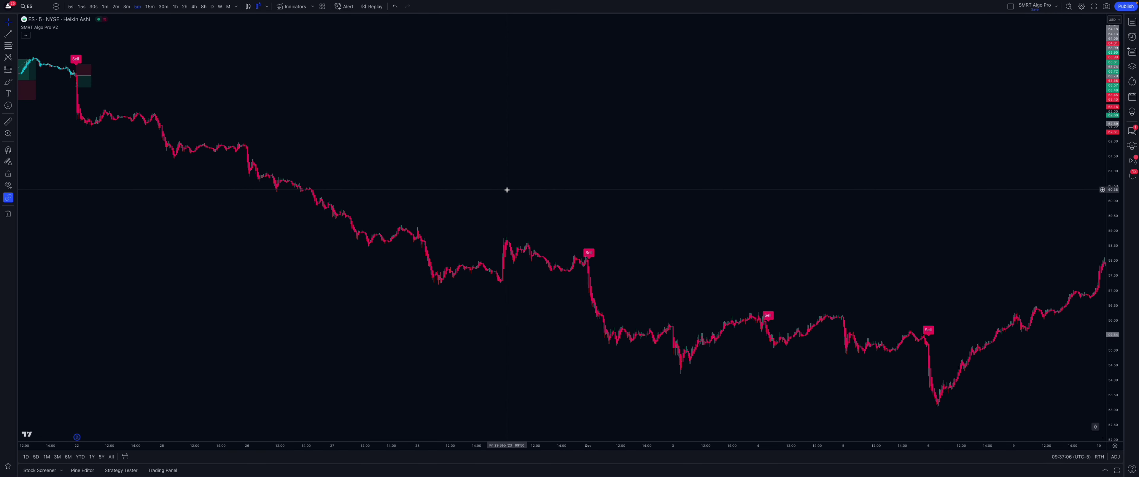
# Try extending the 22 September short position's target down to the early October lows, and undo the change.
pyautogui.moveTo(76, 88); pyautogui.dragTo(600, 362)
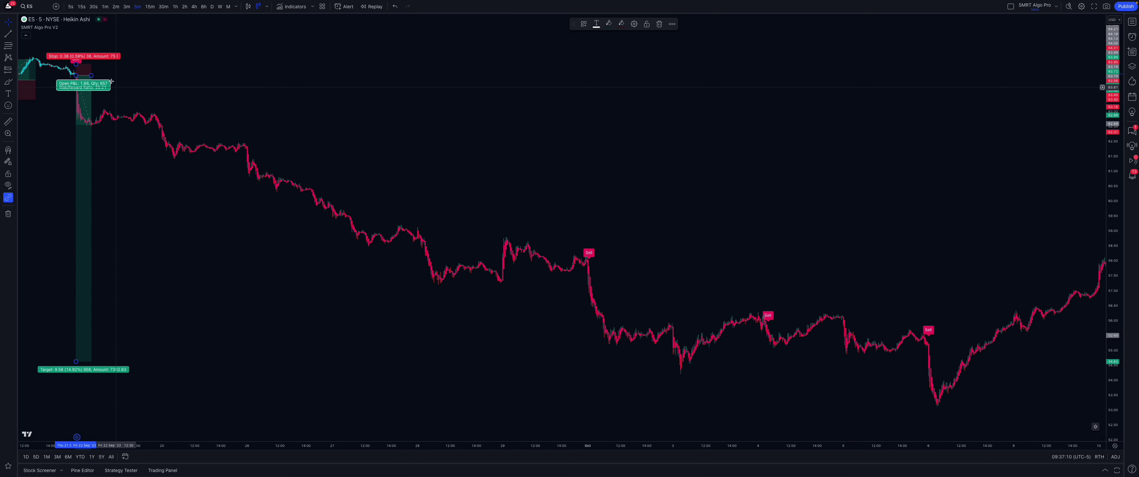
pyautogui.hotkey('ctrl', 'z')
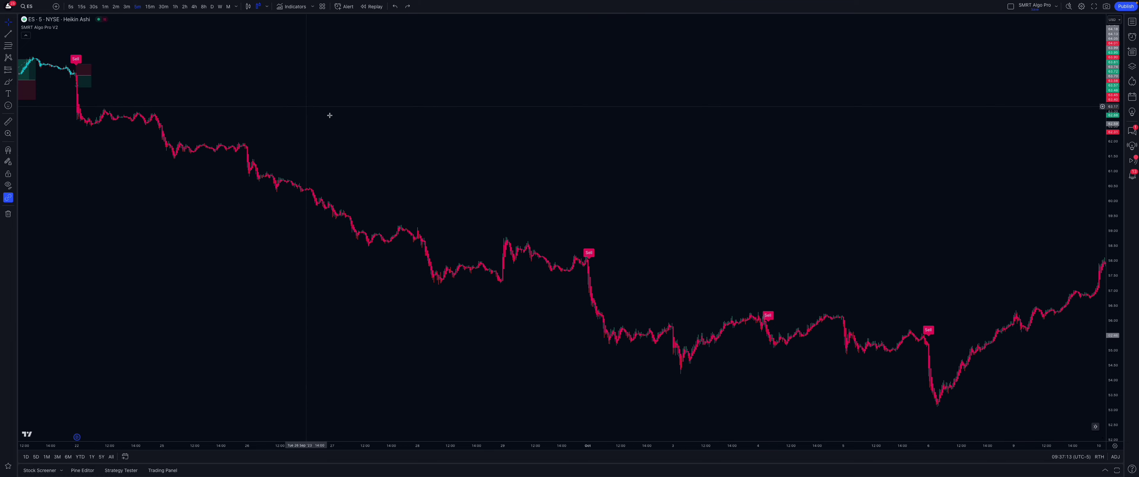
# Place a Short Position at the 2 October Sell signal, with stop and target each 0.73 from entry and a shortened time span.
pyautogui.scroll(2, 393, 152)
pyautogui.click(9, 70)
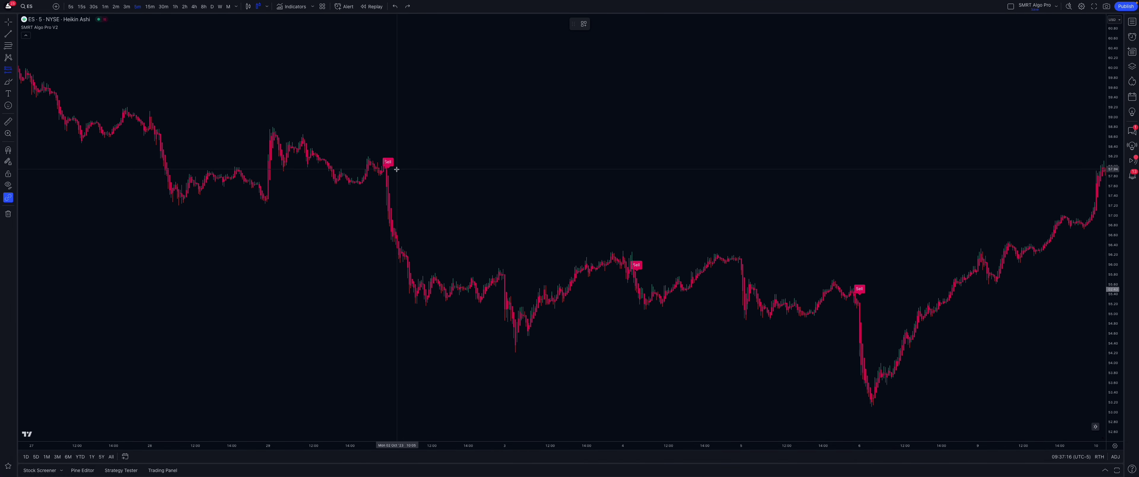
pyautogui.scroll(2, 389, 162)
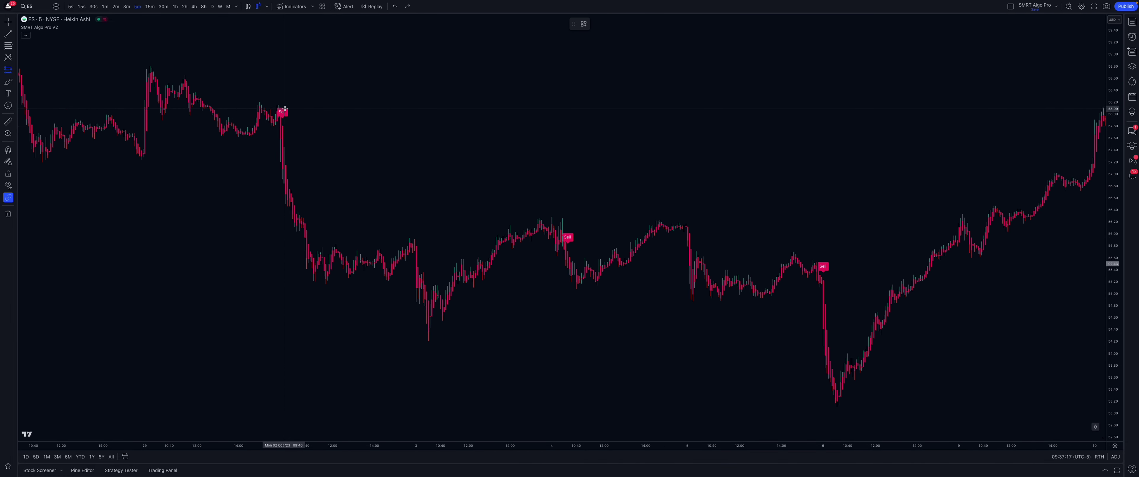
pyautogui.click(284, 146)
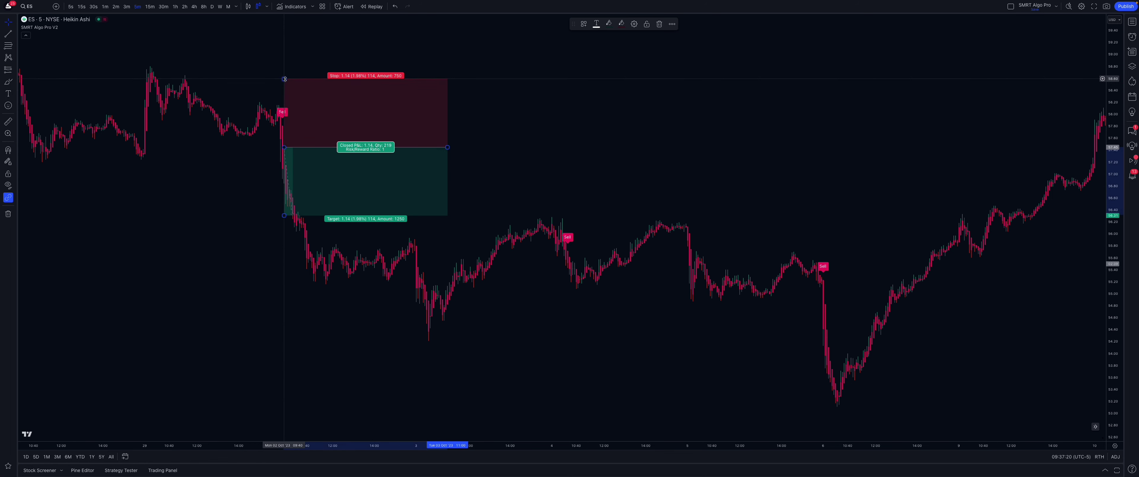
pyautogui.moveTo(285, 79); pyautogui.dragTo(284, 103)
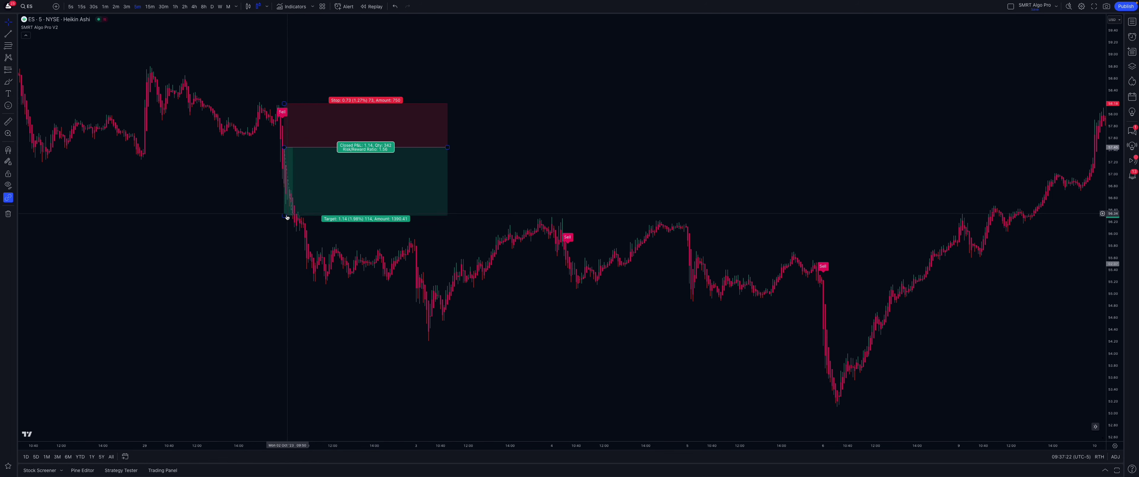
pyautogui.moveTo(286, 217); pyautogui.dragTo(286, 191)
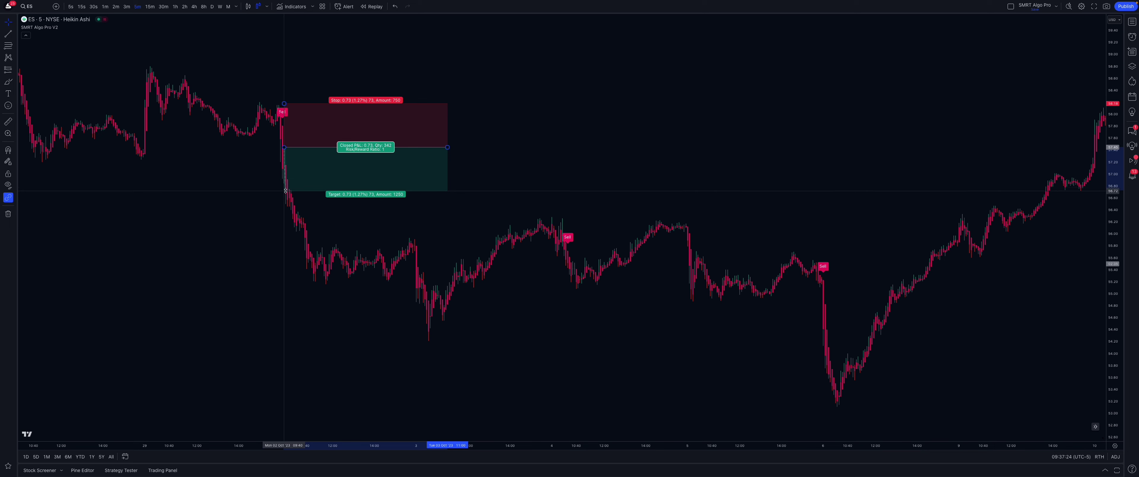
pyautogui.moveTo(446, 147)
pyautogui.mouseDown()
pyautogui.moveTo(305, 147)
pyautogui.moveTo(297, 168)
pyautogui.moveTo(574, 266)
pyautogui.moveTo(574, 243)
pyautogui.moveTo(570, 257)
pyautogui.mouseUp()
# Mark the 4 October Sell signal with a short position: stop 0.72 above entry, target 0.73 below, time span reaching the 5 October drop.
pyautogui.click(394, 146)
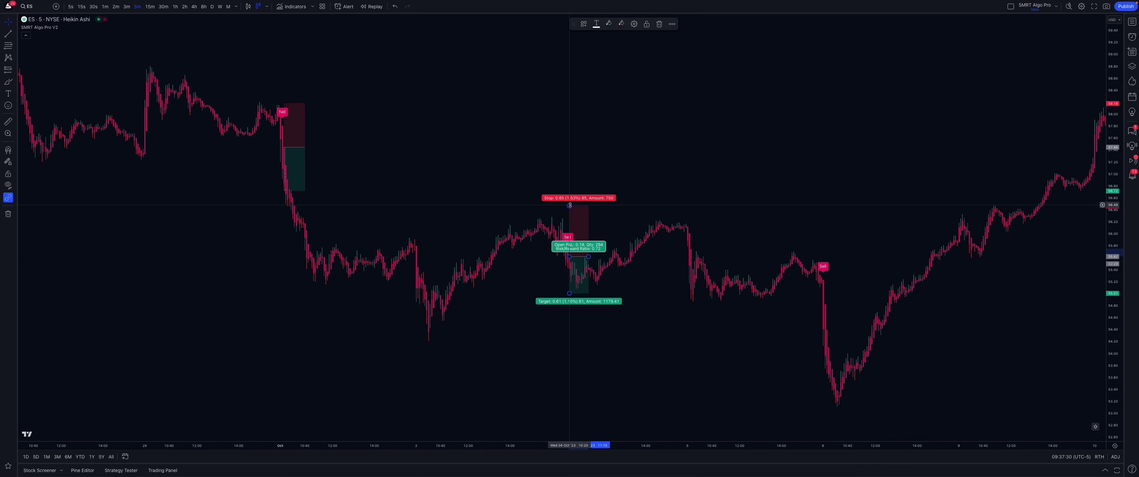
pyautogui.moveTo(569, 205); pyautogui.dragTo(569, 214)
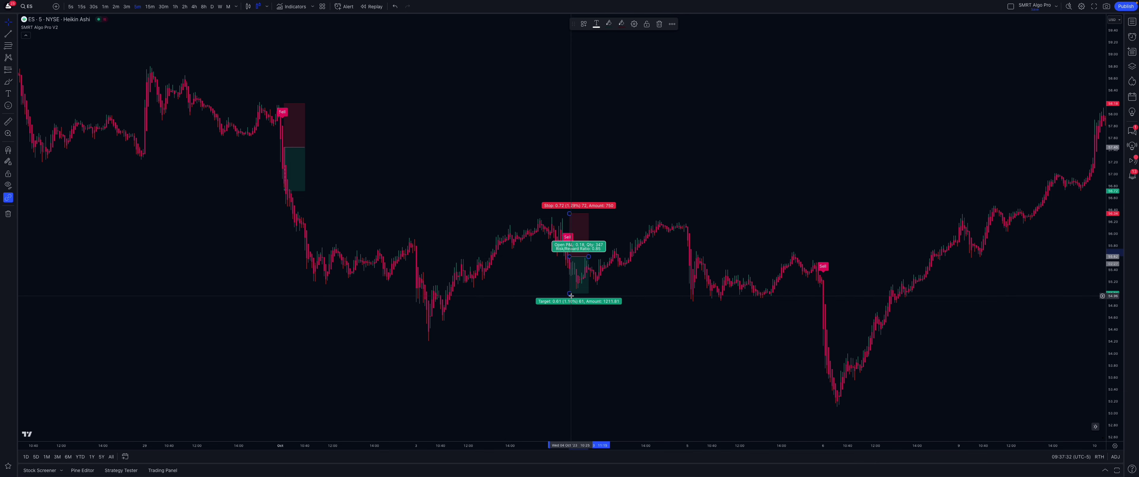
pyautogui.moveTo(569, 293); pyautogui.dragTo(569, 300)
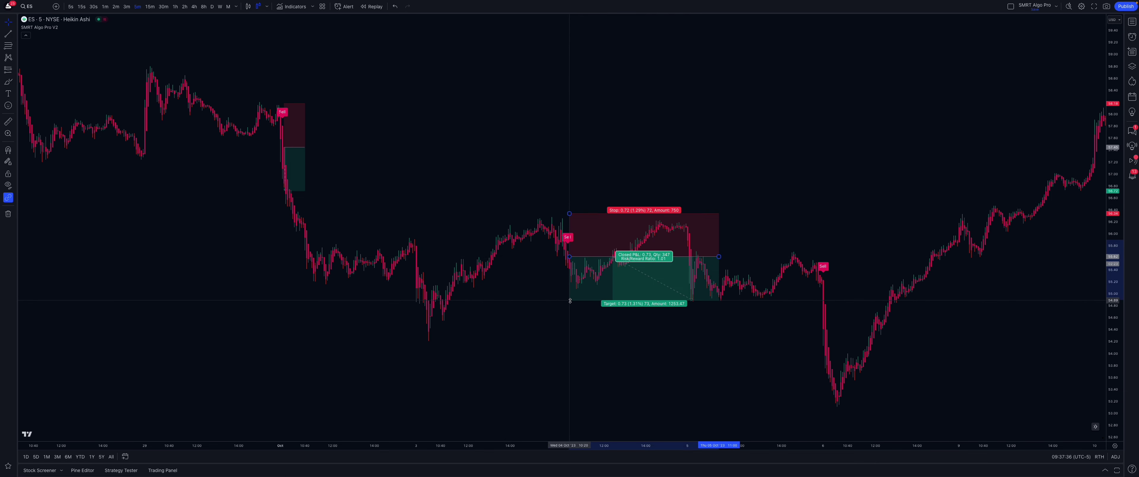
pyautogui.click(684, 343)
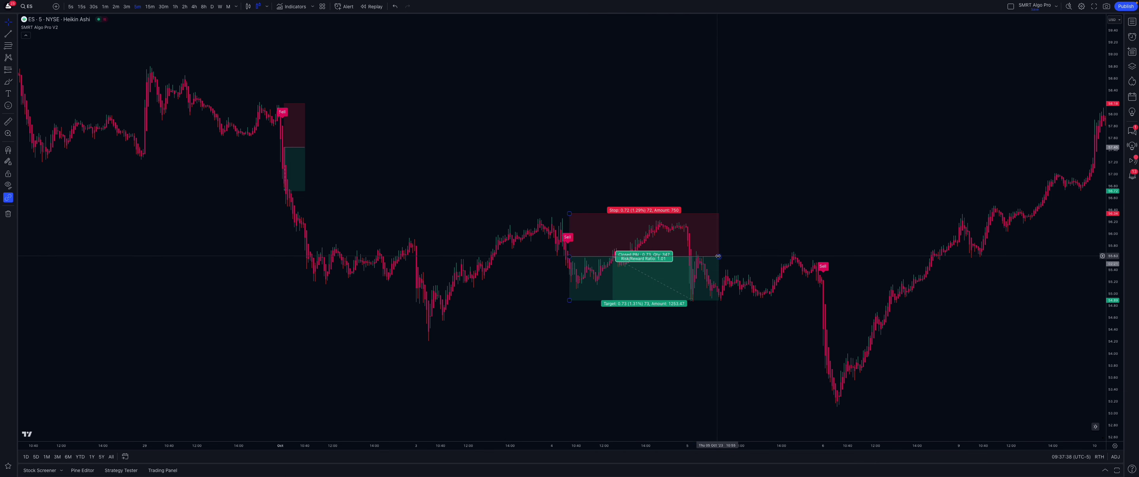
pyautogui.moveTo(719, 256); pyautogui.dragTo(701, 256)
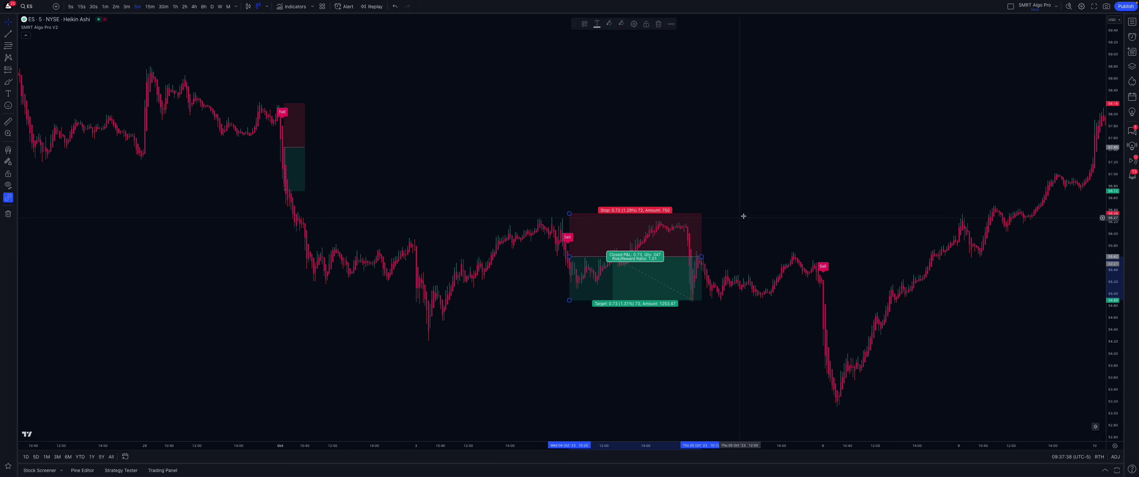
# Copy the 4 October short position to the 6 October Sell signal, with its stop about 0.76 above entry.
pyautogui.moveTo(753, 198); pyautogui.dragTo(584, 189)
pyautogui.keyDown('ctrl'); pyautogui.moveTo(428, 239); pyautogui.dragTo(655, 299); pyautogui.keyUp('ctrl')
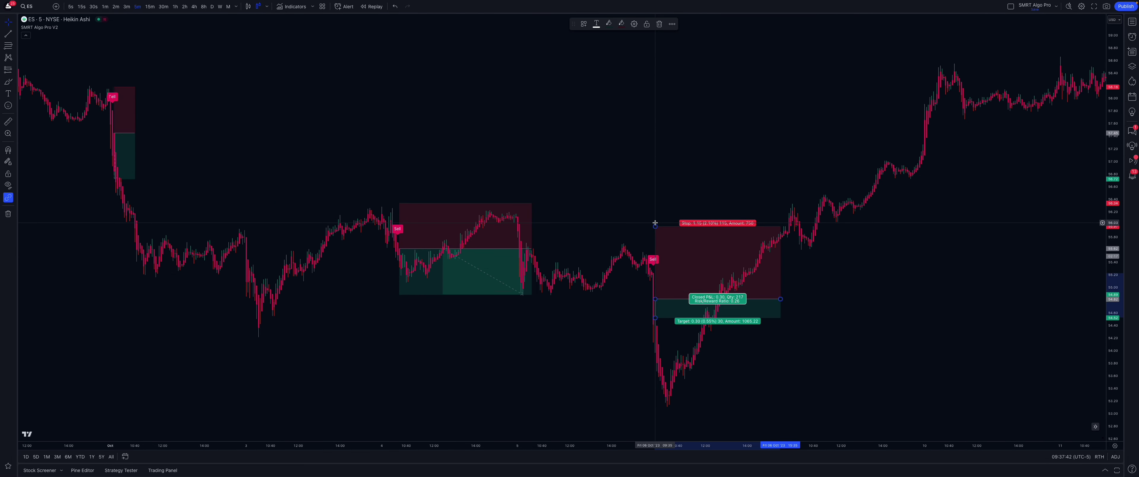
pyautogui.moveTo(655, 226); pyautogui.dragTo(655, 251)
pyautogui.moveTo(657, 231); pyautogui.dragTo(633, 206)
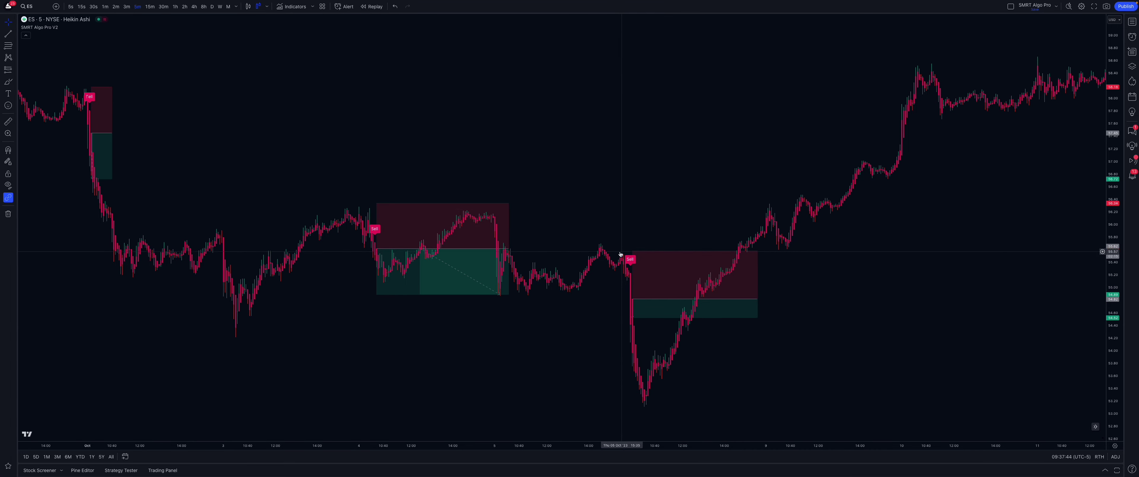
# Mark the small high just before the 6 October Sell signal with a Brush arc.
pyautogui.click(8, 81)
pyautogui.moveTo(614, 253); pyautogui.dragTo(632, 256)
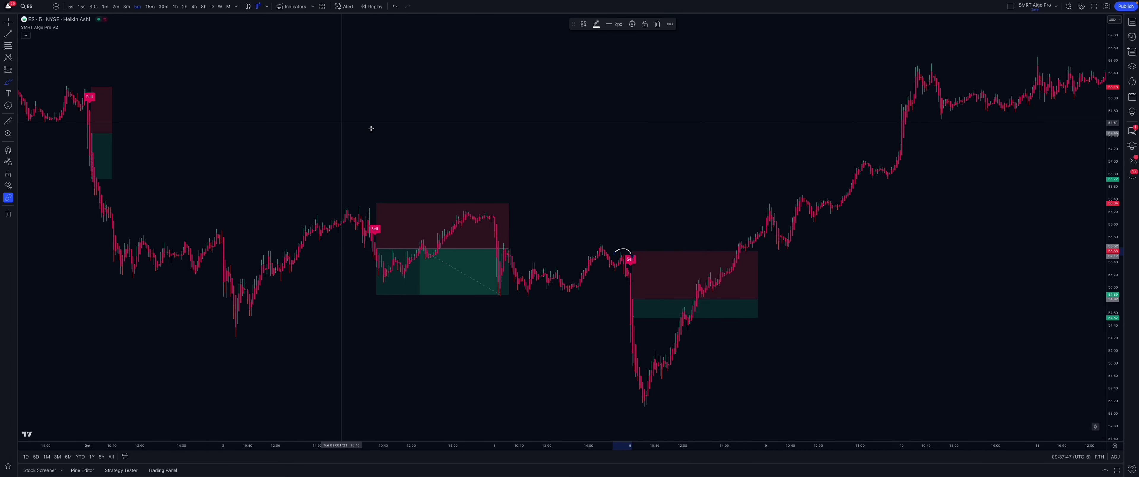
# Extend the 6 October short position's target to 0.81 below entry and shorten its time span to the 6 October drop.
pyautogui.moveTo(667, 303); pyautogui.dragTo(658, 333)
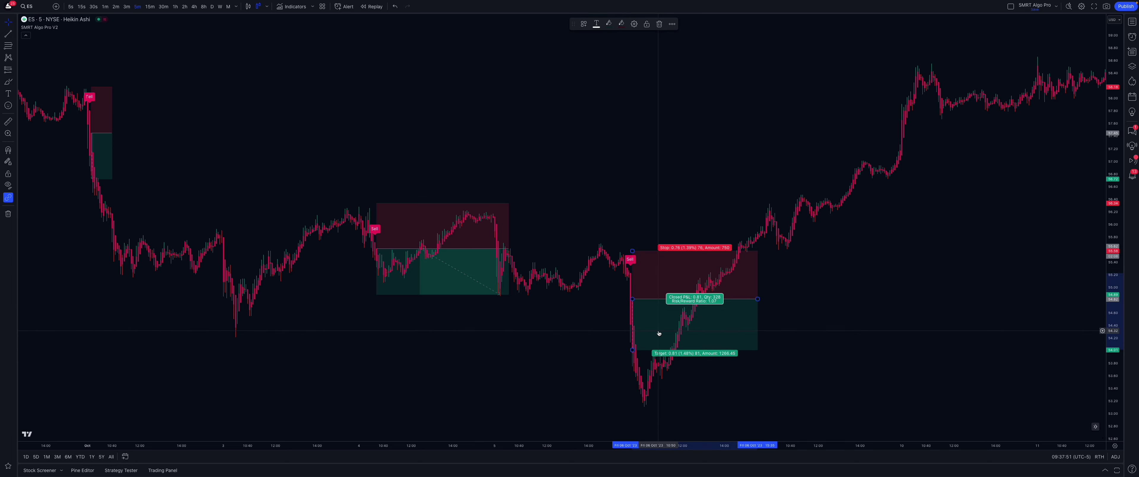
pyautogui.moveTo(755, 299); pyautogui.dragTo(653, 293)
pyautogui.hotkey('ctrl', 'z')
pyautogui.click(781, 256)
pyautogui.scroll(-3, 781, 257)
pyautogui.scroll(-3, 806, 234)
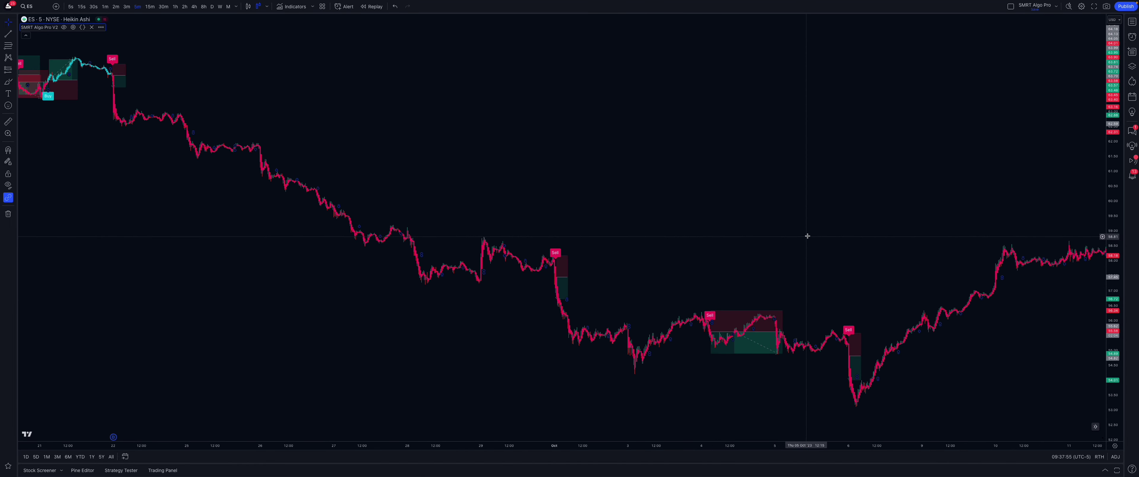
pyautogui.click(822, 223)
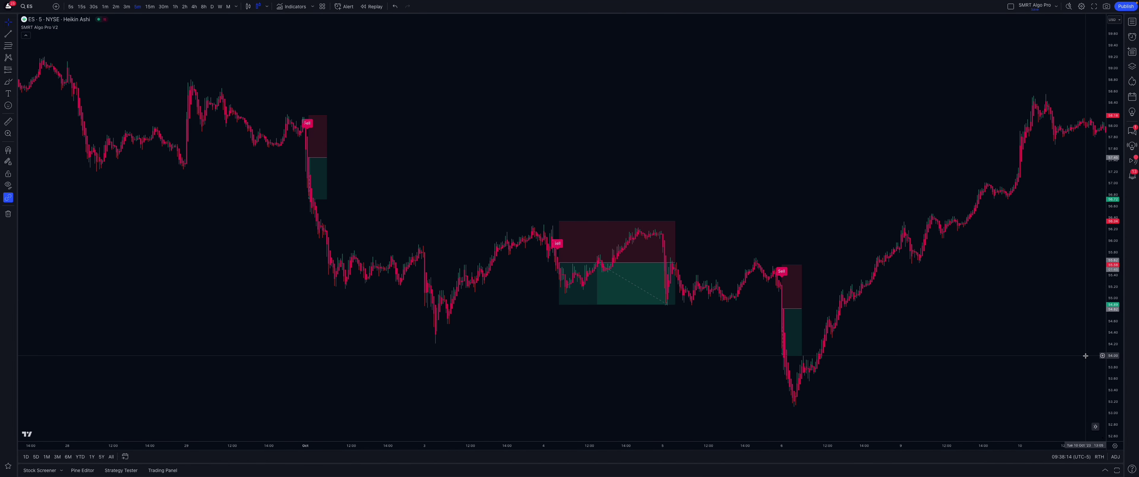